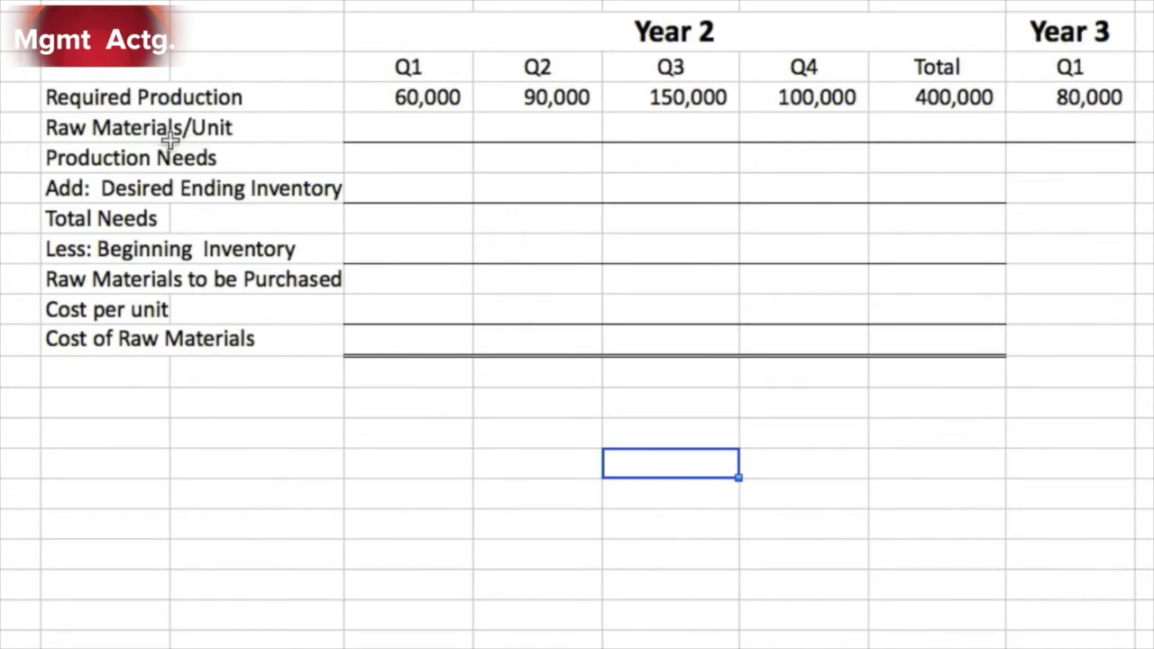
Enter 3 as the Raw Materials/Unit for Year 2 Q1 and fill it across through Year 3 Q1
{"action": "left_click", "coordinate": [433, 124]}
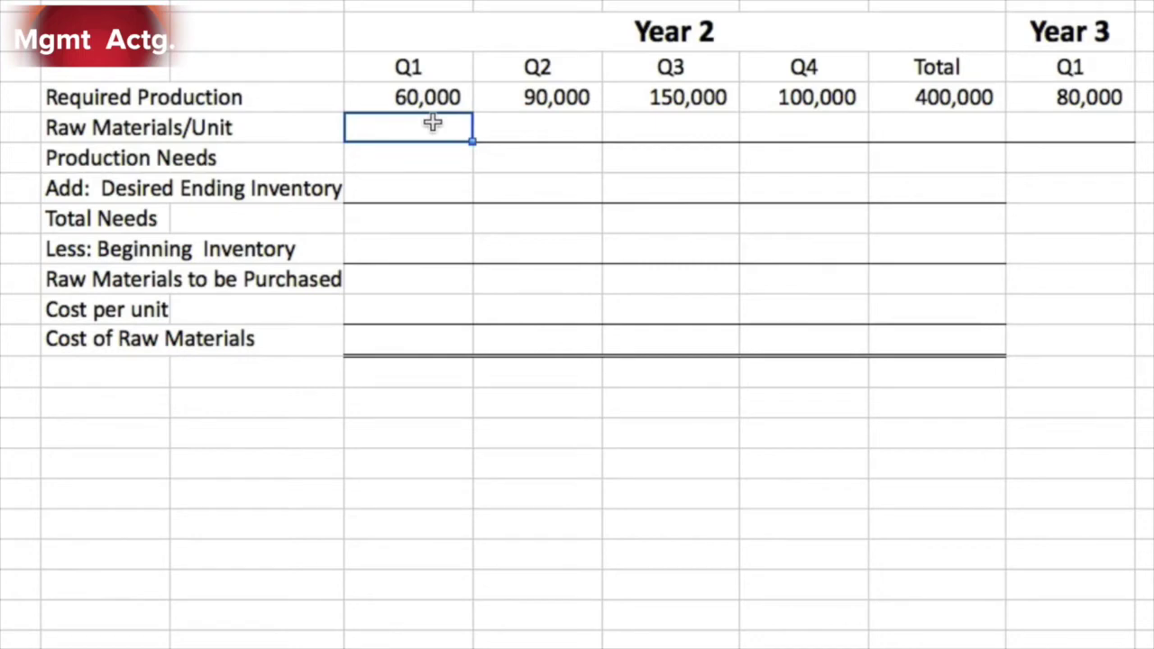
{"action": "type", "text": "3"}
{"action": "key", "text": "Return"}
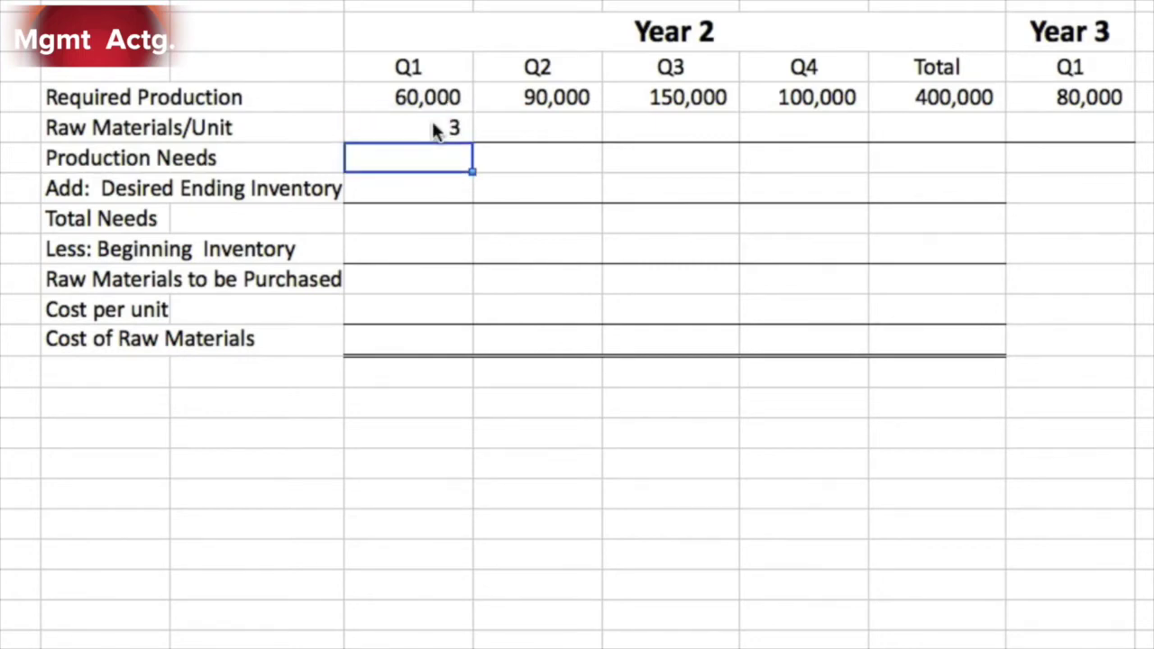
{"action": "left_click", "coordinate": [433, 126]}
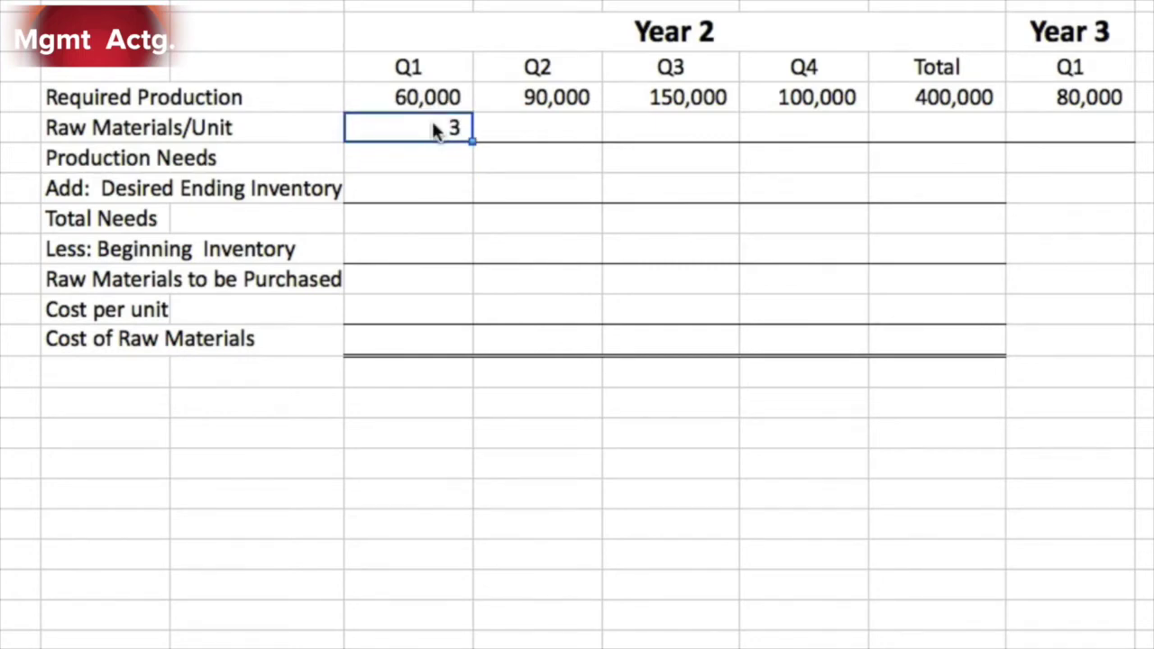
{"action": "left_click_drag", "start_coordinate": [472, 141], "coordinate": [1077, 135]}
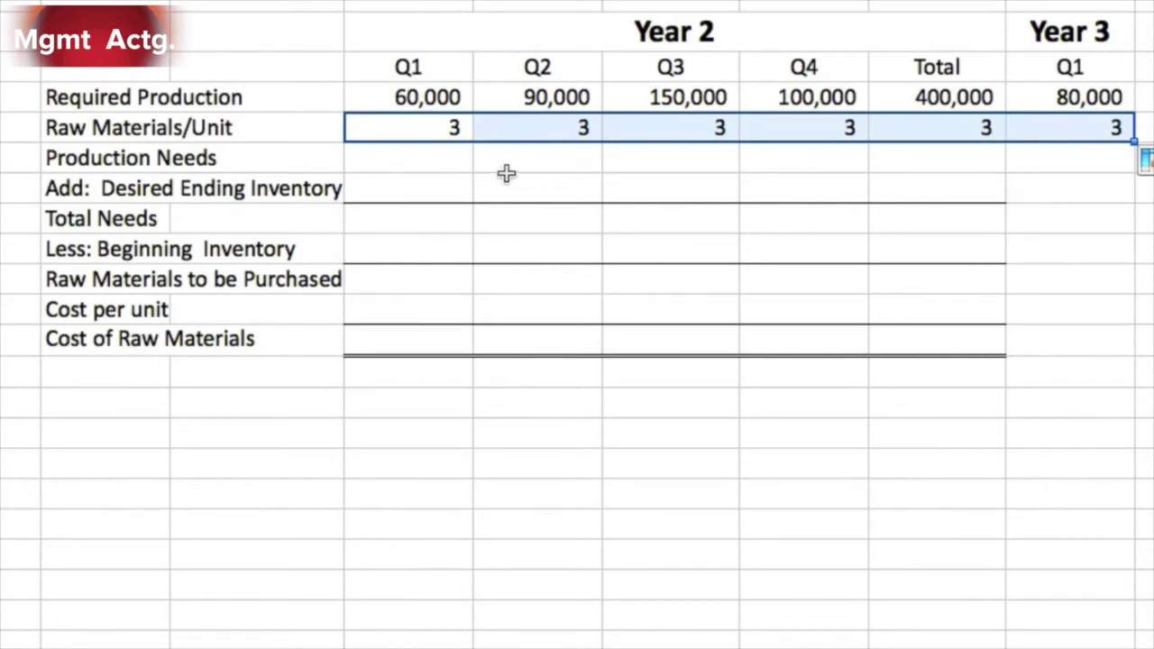
Calculate Production Needs for Year 2 Q1 as required production times raw materials per unit (=G6*G7) and fill it across through Year 3 Q1
{"action": "left_click", "coordinate": [451, 159]}
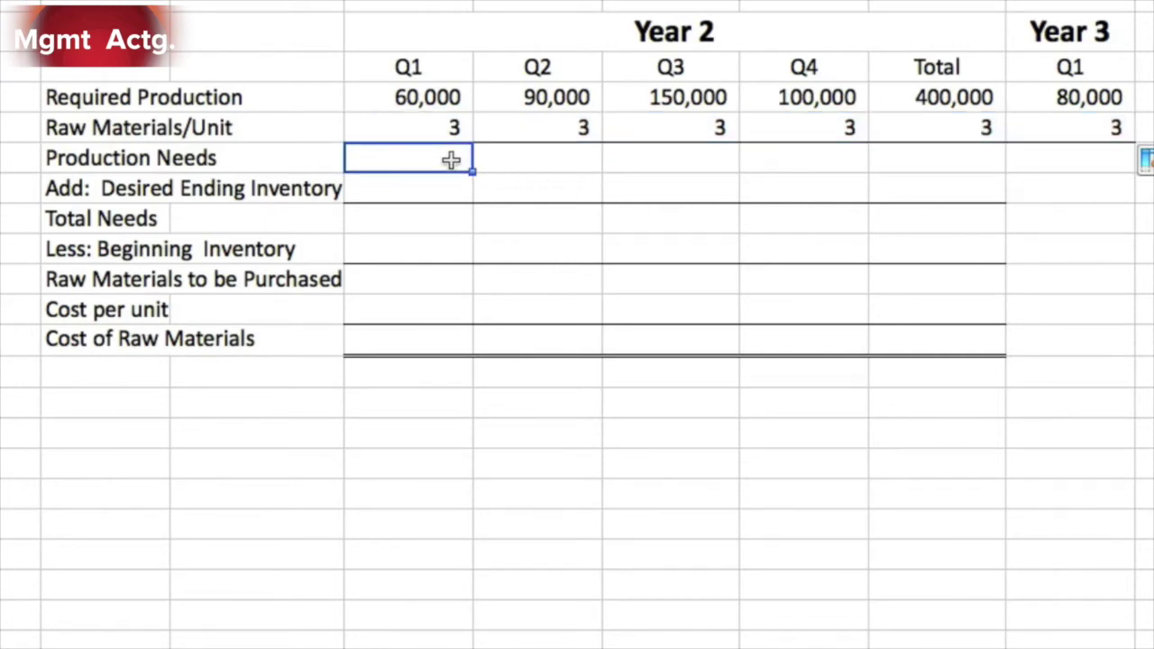
{"action": "type", "text": "="}
{"action": "left_click", "coordinate": [442, 99]}
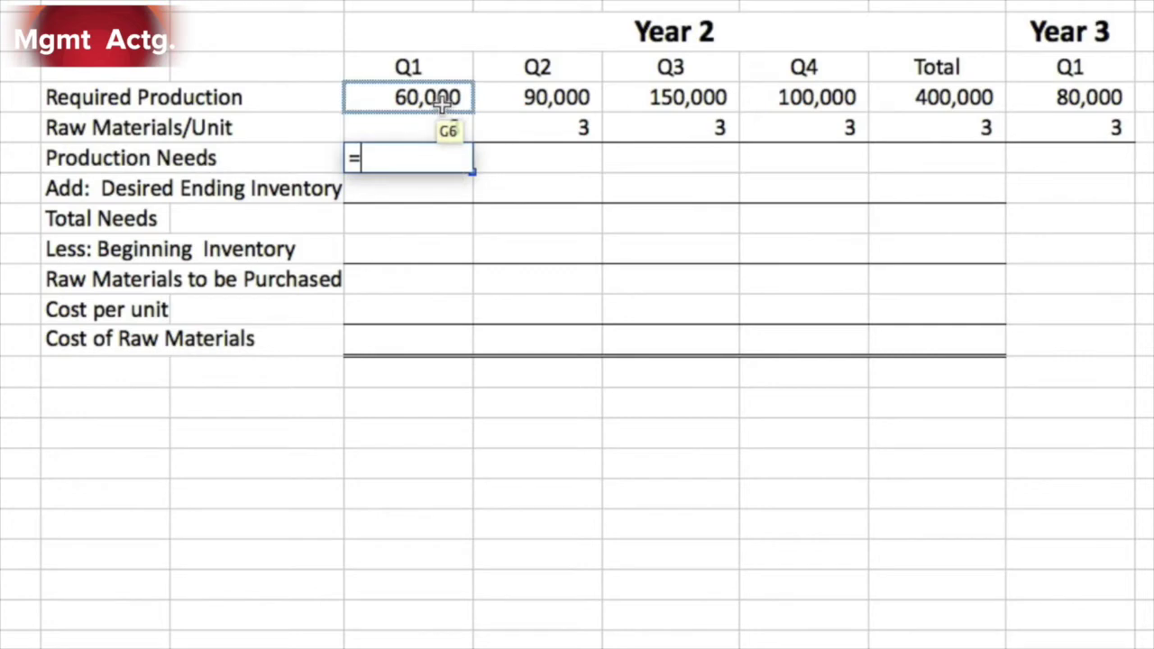
{"action": "type", "text": "*"}
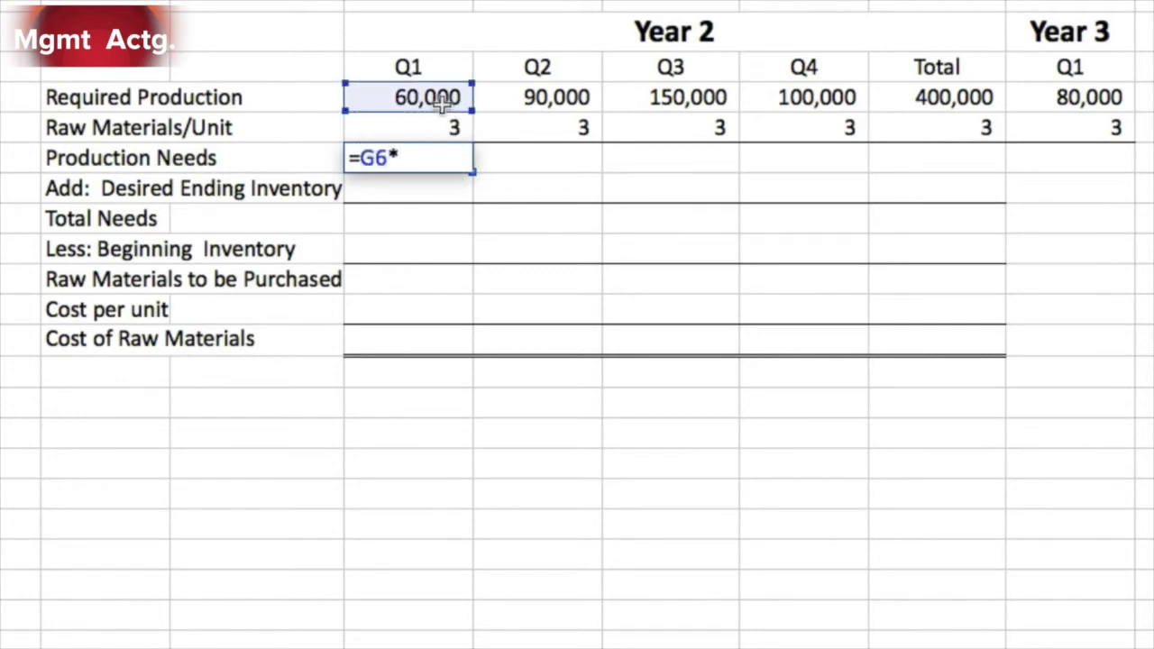
{"action": "left_click", "coordinate": [443, 125]}
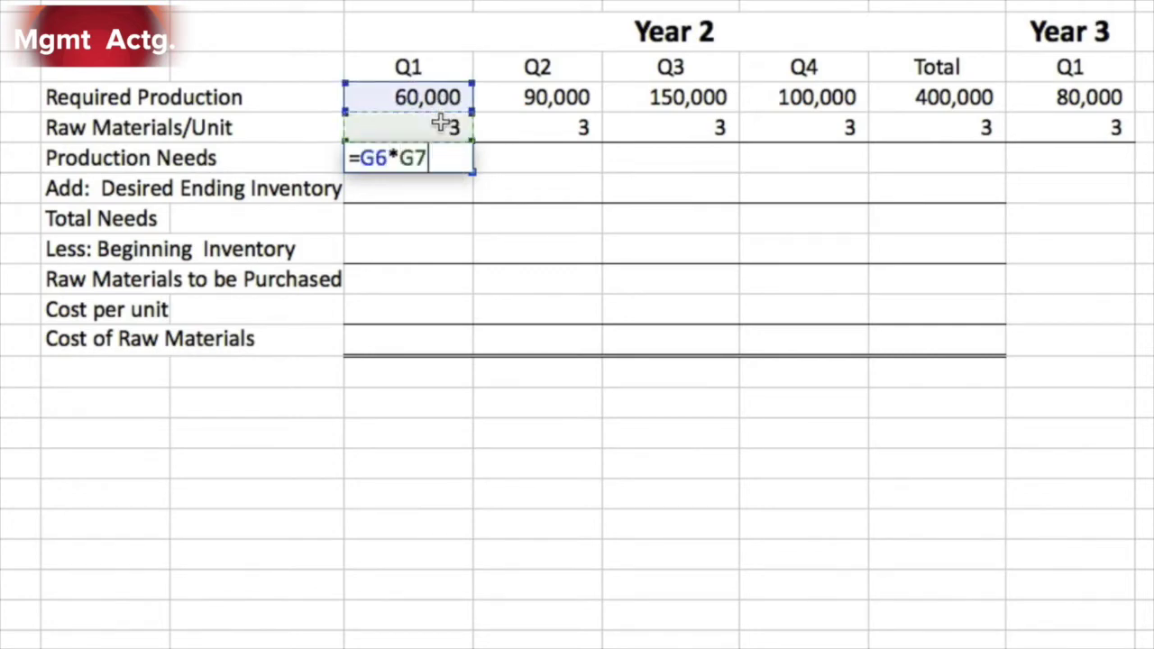
{"action": "key", "text": "Return"}
{"action": "left_click", "coordinate": [445, 155]}
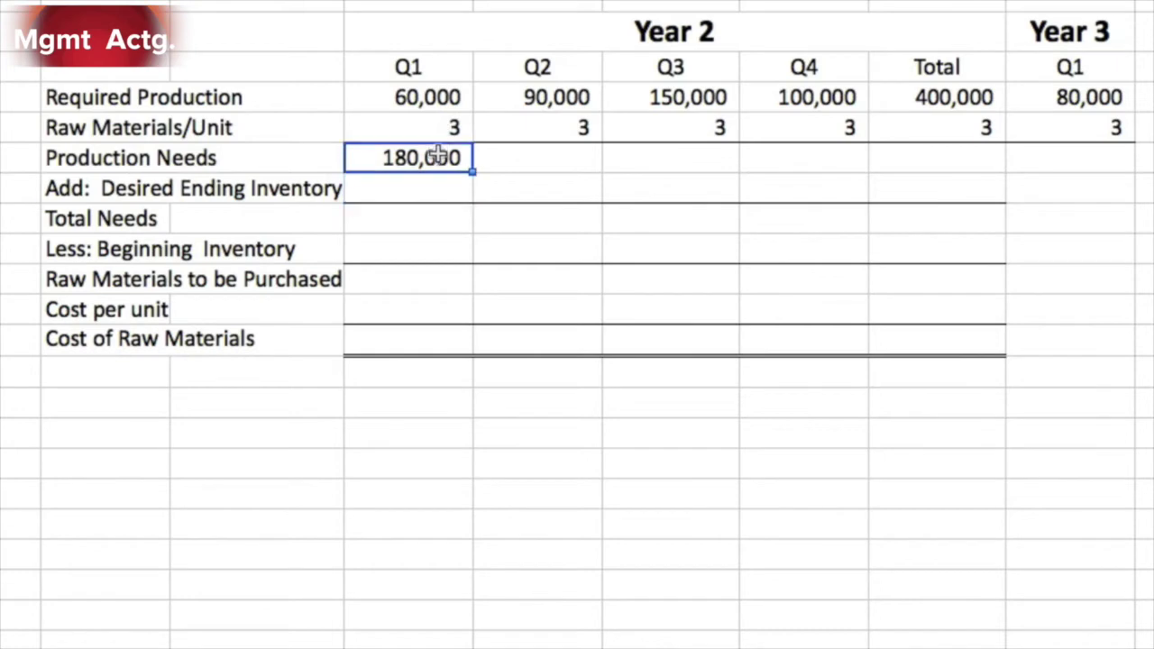
{"action": "left_click_drag", "start_coordinate": [472, 170], "coordinate": [1079, 159]}
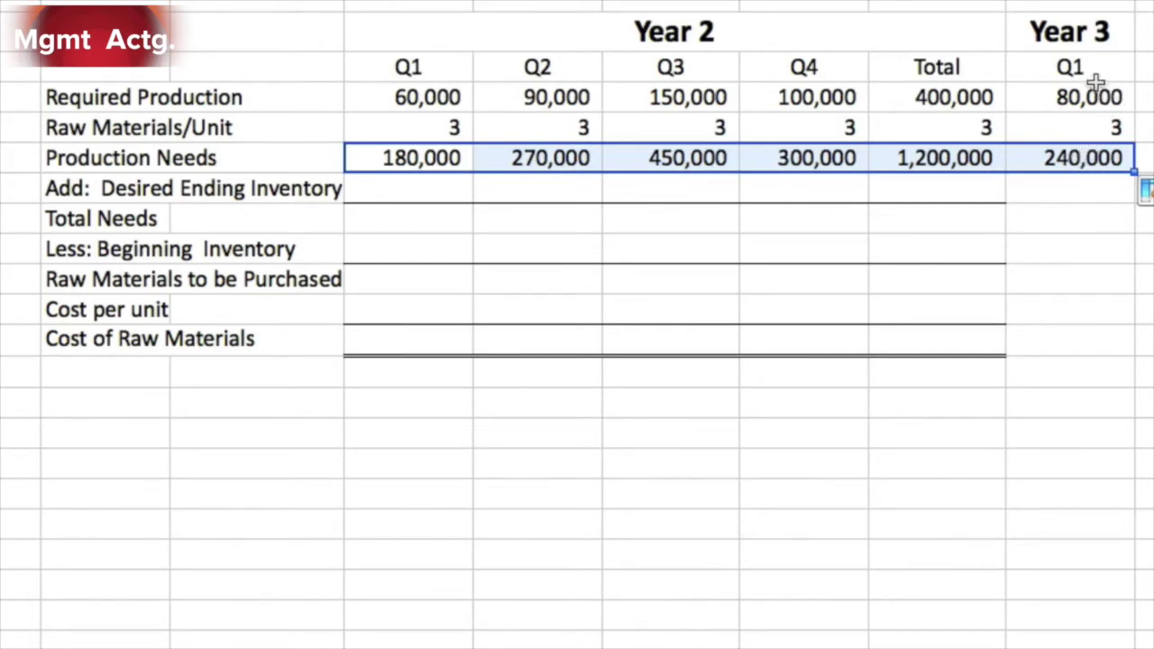
Calculate Q1 Desired Ending Inventory as .2 times the Q2 Production Needs and fill the formula across through Q3
{"action": "left_click", "coordinate": [1085, 186]}
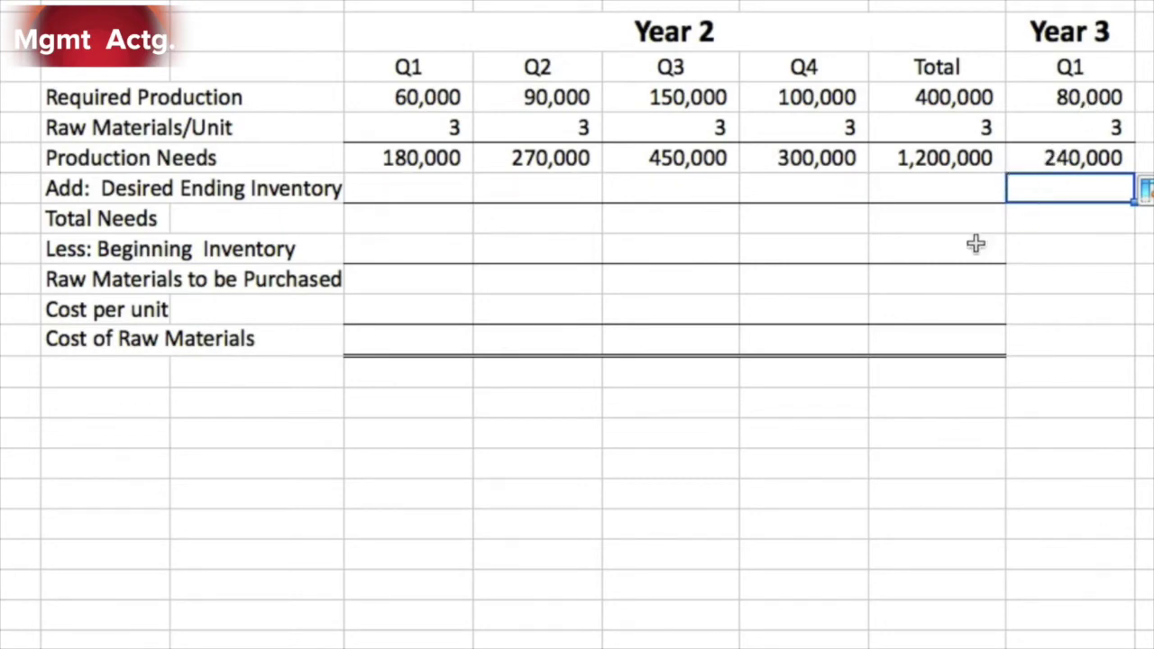
{"action": "left_click", "coordinate": [446, 189]}
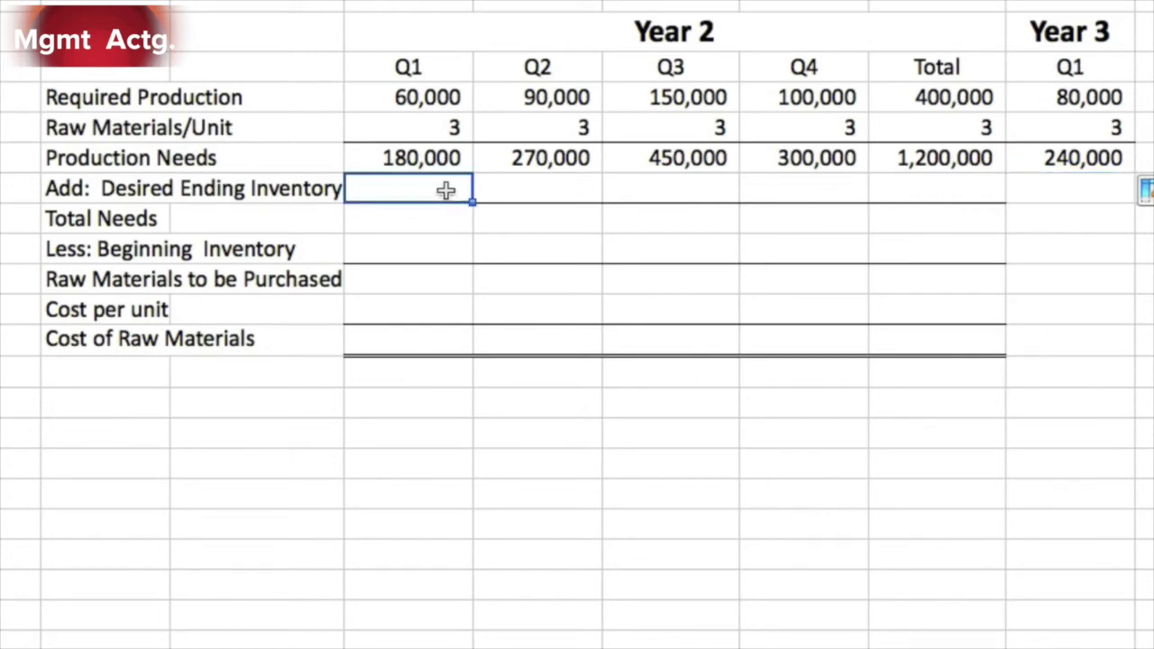
{"action": "type", "text": "="}
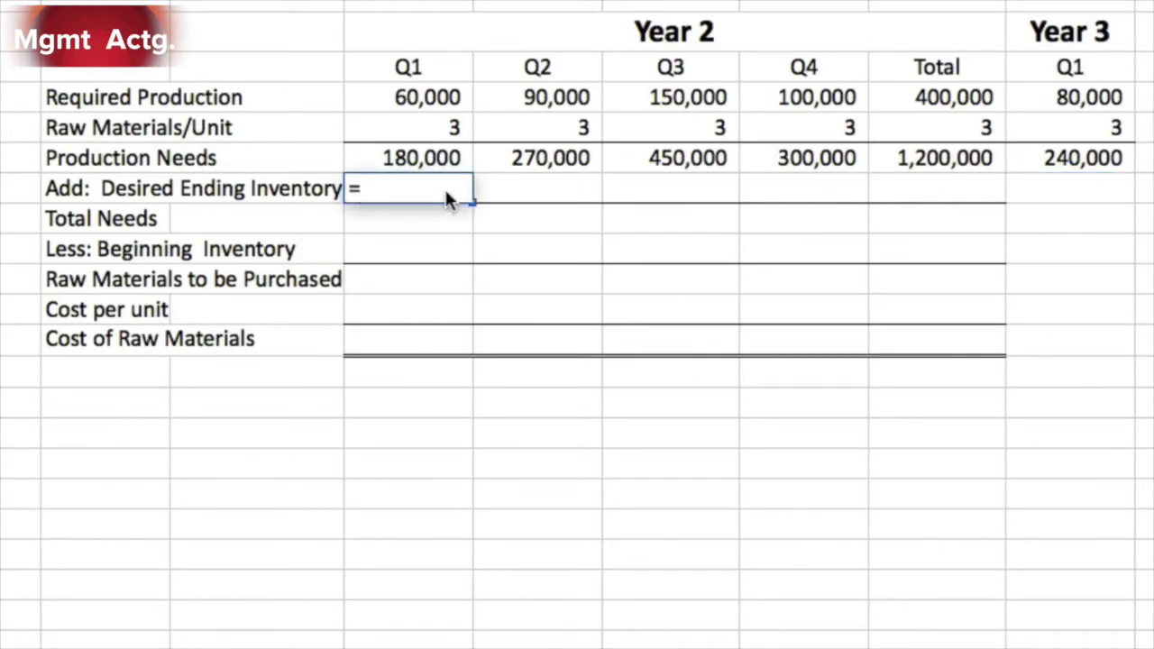
{"action": "type", "text": ".2*"}
{"action": "left_click_drag", "start_coordinate": [500, 188], "coordinate": [528, 162]}
{"action": "key", "text": "Return"}
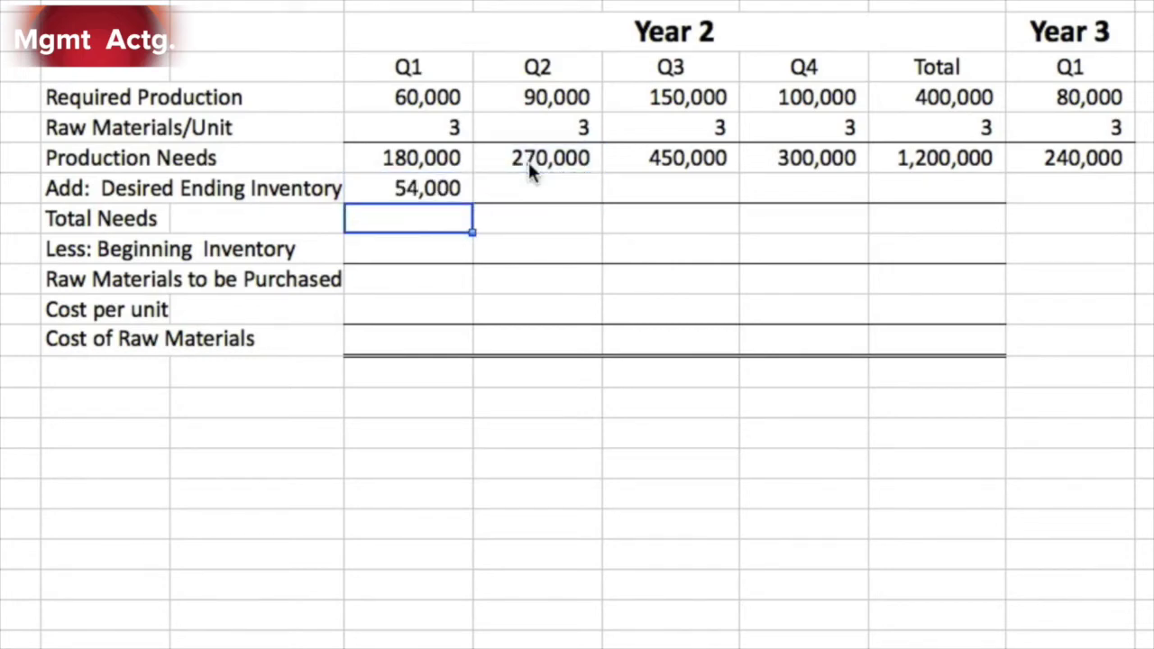
{"action": "left_click", "coordinate": [454, 188]}
{"action": "left_click_drag", "start_coordinate": [471, 200], "coordinate": [763, 197]}
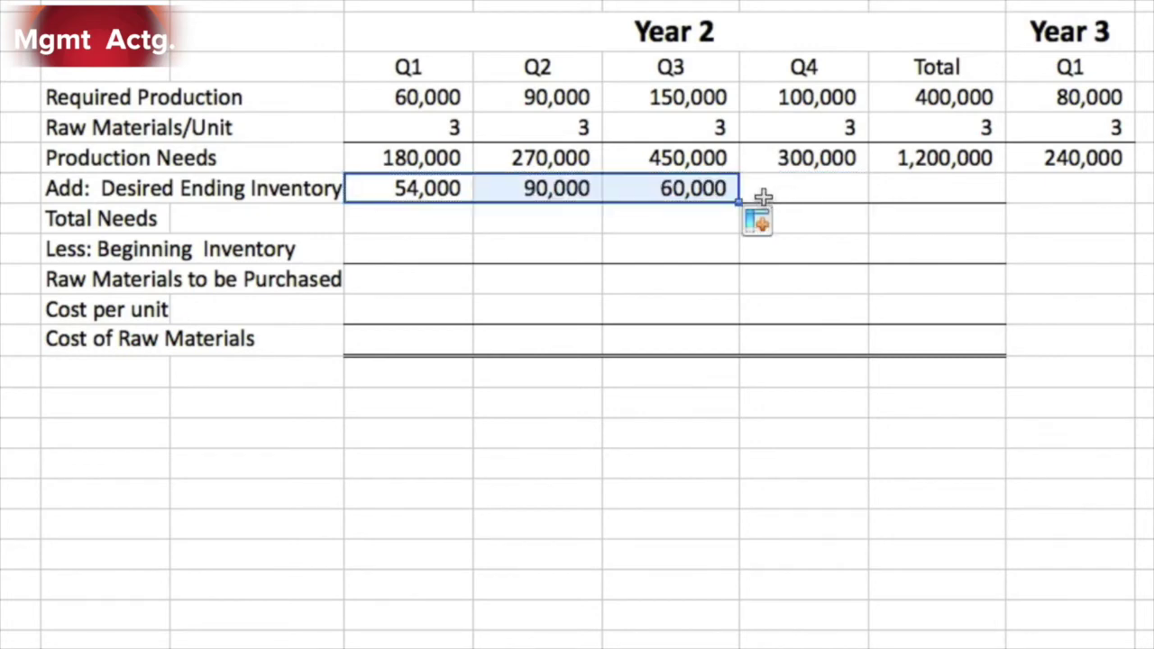
Calculate Q4 Desired Ending Inventory as .2 times the Year 3 Q1 Production Needs (=.2*L8)
{"action": "left_click", "coordinate": [807, 193]}
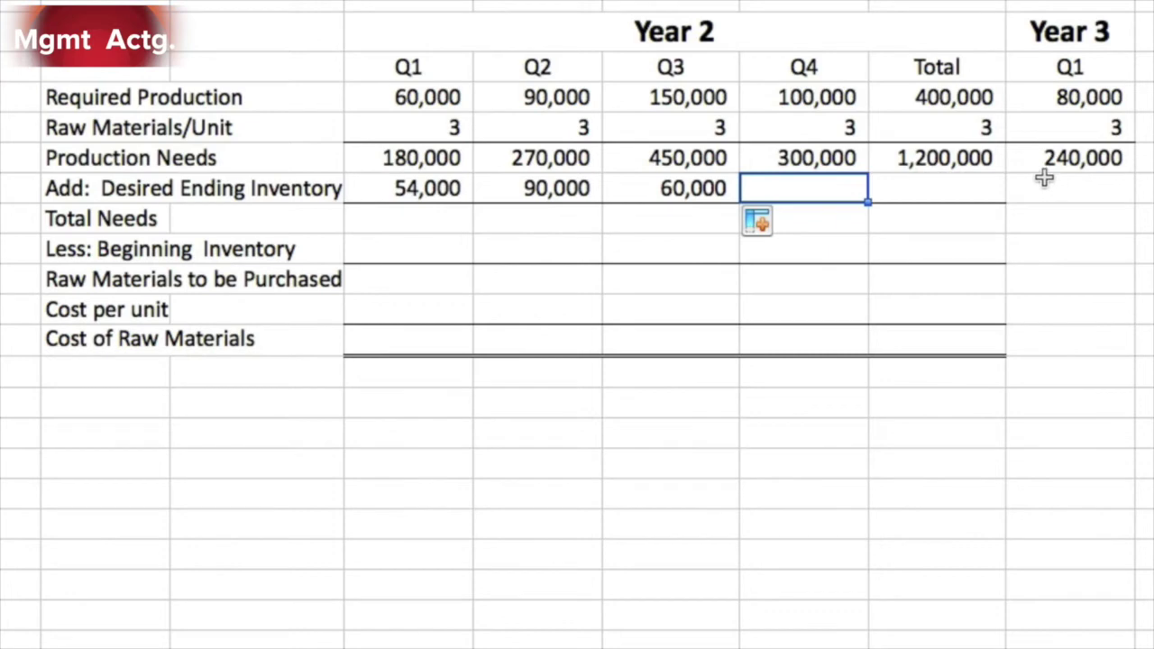
{"action": "type", "text": "="}
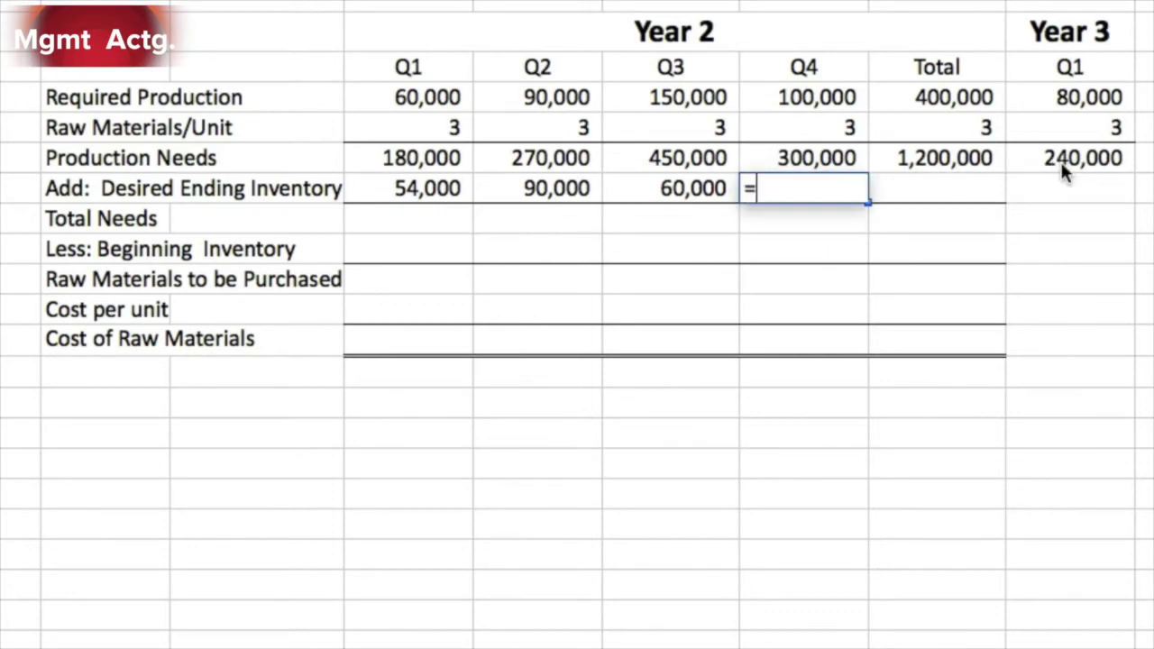
{"action": "type", "text": ".2*"}
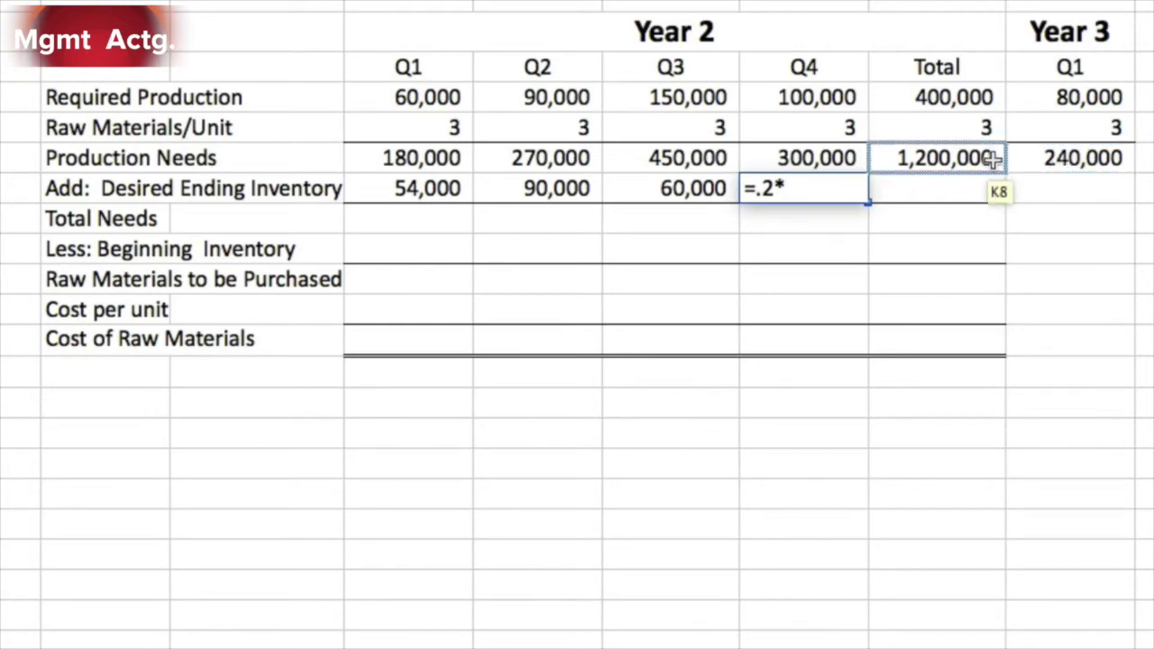
{"action": "left_click", "coordinate": [1052, 164]}
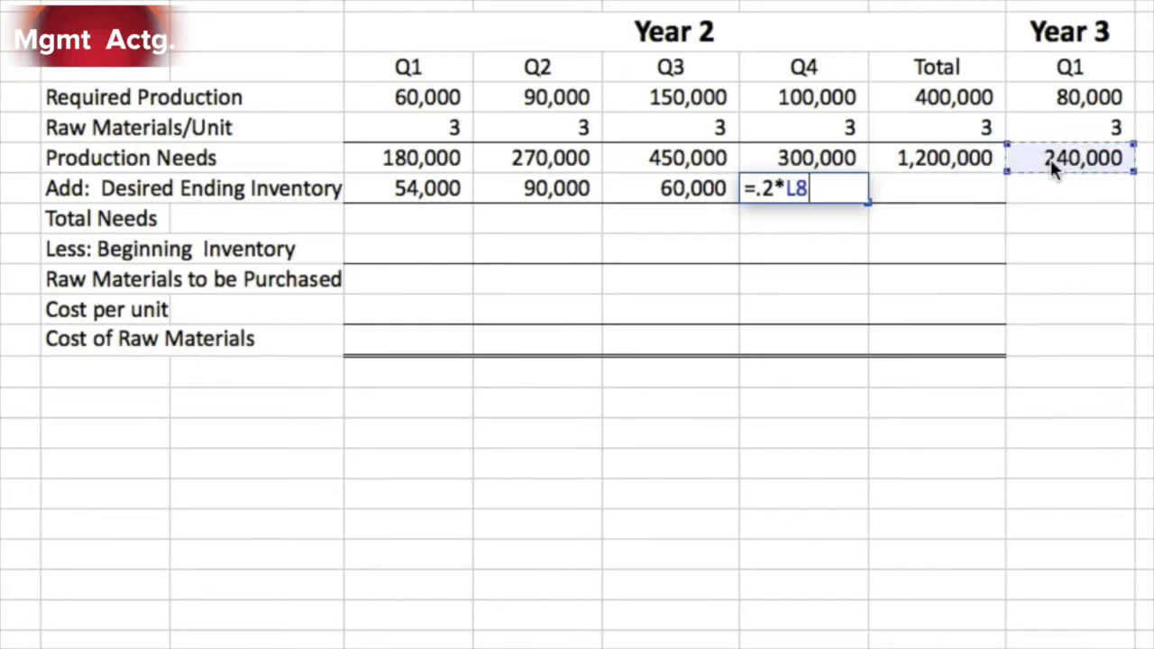
{"action": "key", "text": "Return"}
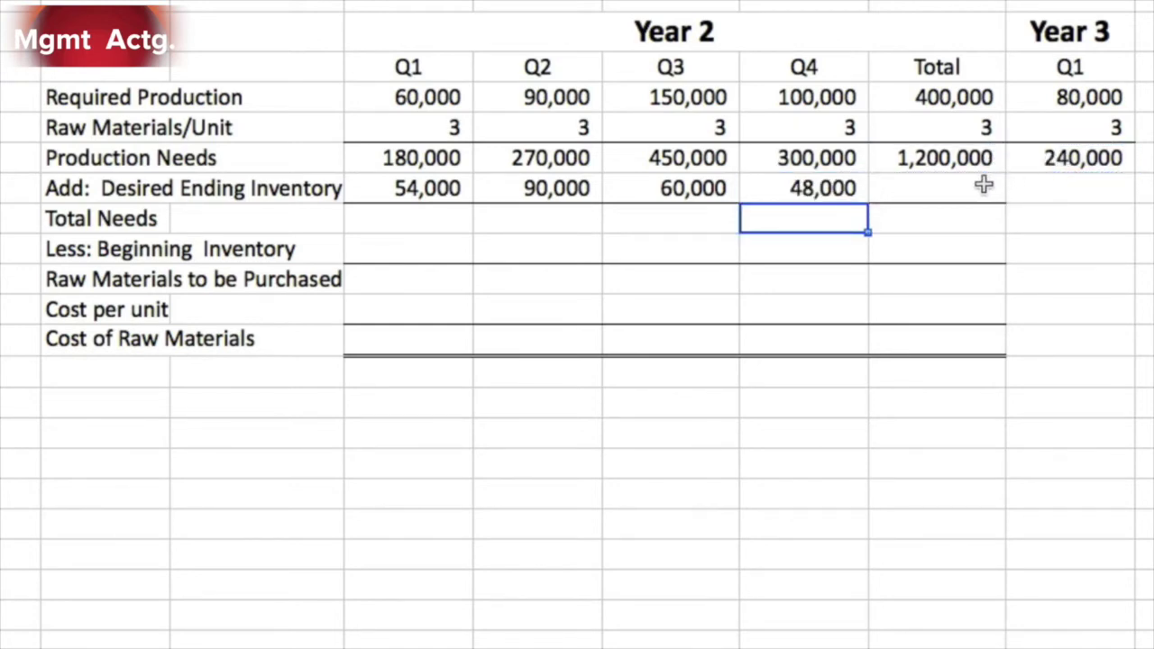
Set the Total column's Desired Ending Inventory equal to the Q4 ending inventory (=J9)
{"action": "left_click", "coordinate": [947, 185]}
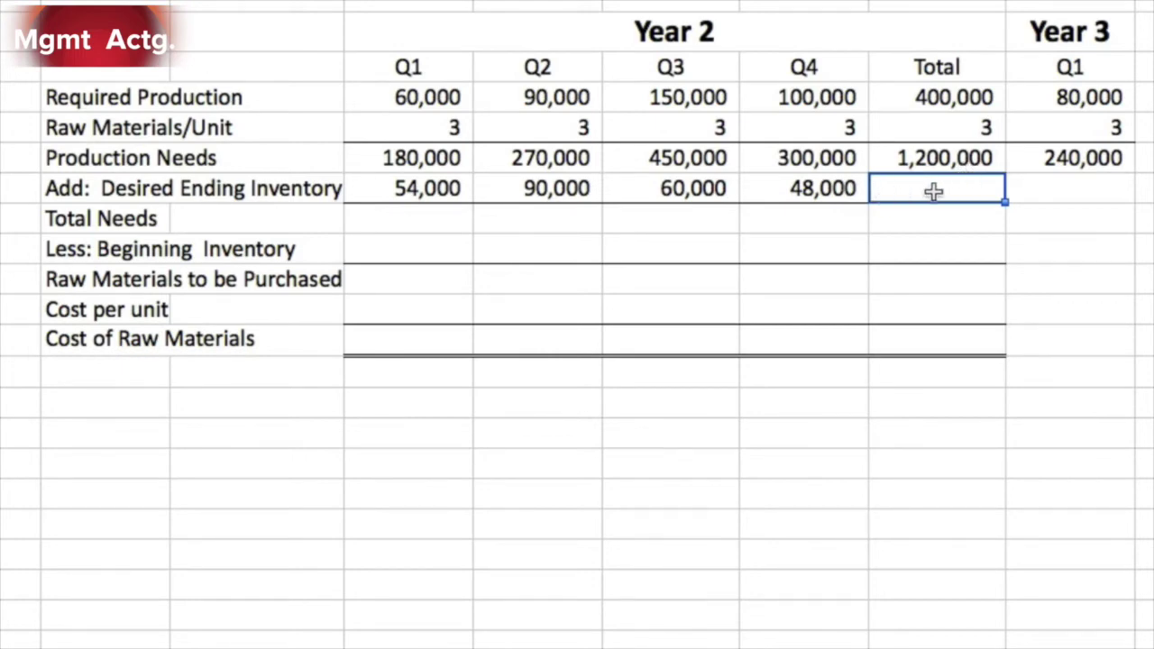
{"action": "type", "text": "="}
{"action": "left_click", "coordinate": [848, 193]}
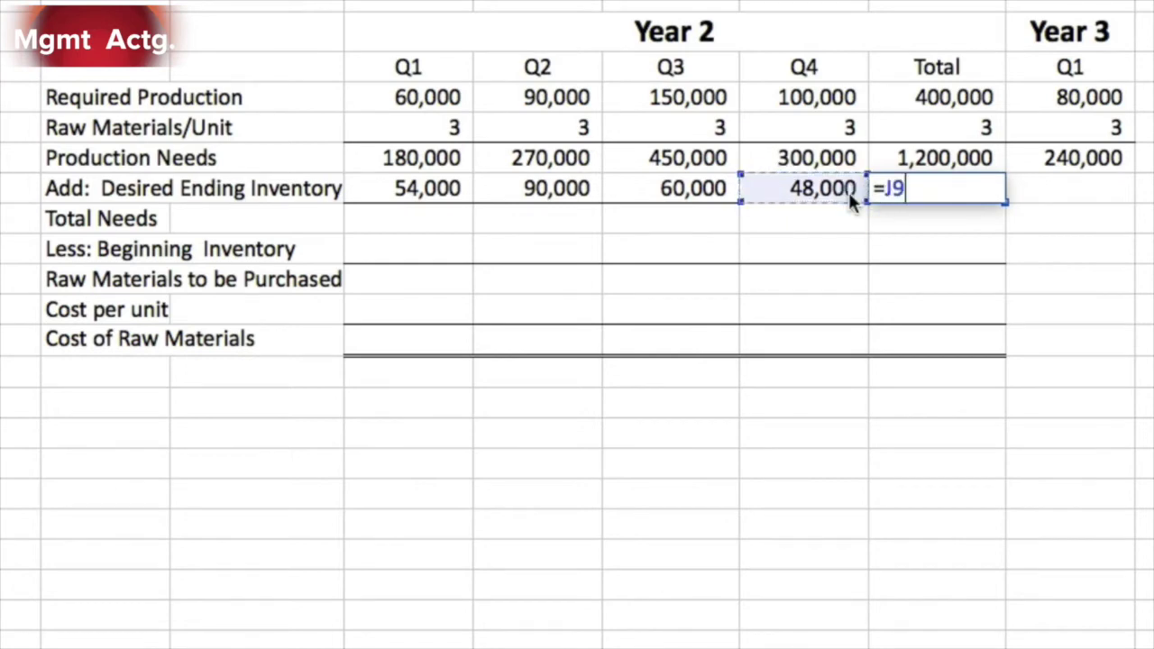
{"action": "key", "text": "Return"}
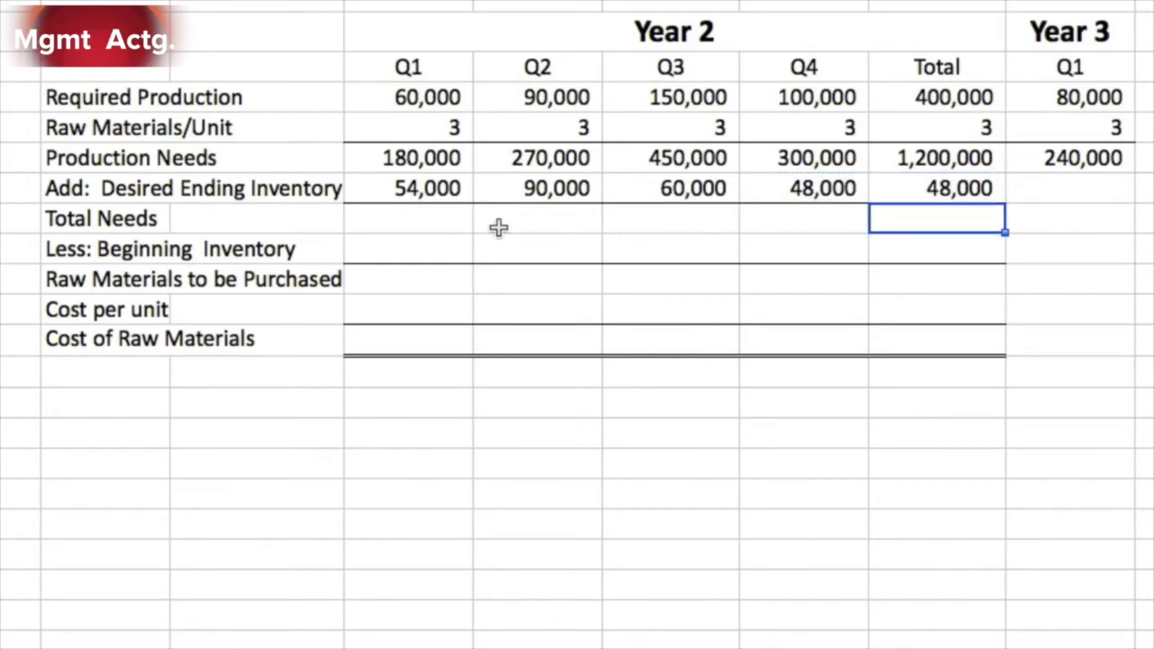
Calculate Q1 Total Needs as Production Needs plus Desired Ending Inventory (=G8+G9) and fill the formula across through the Total column
{"action": "left_click", "coordinate": [453, 211]}
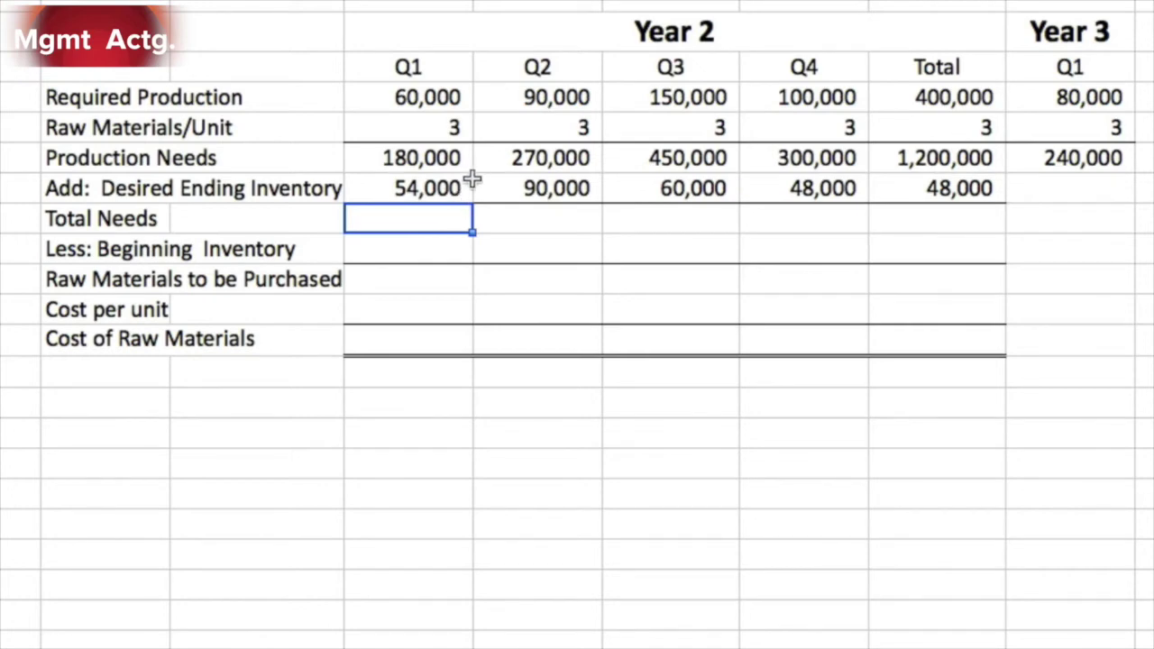
{"action": "type", "text": "="}
{"action": "left_click", "coordinate": [446, 161]}
{"action": "type", "text": "+"}
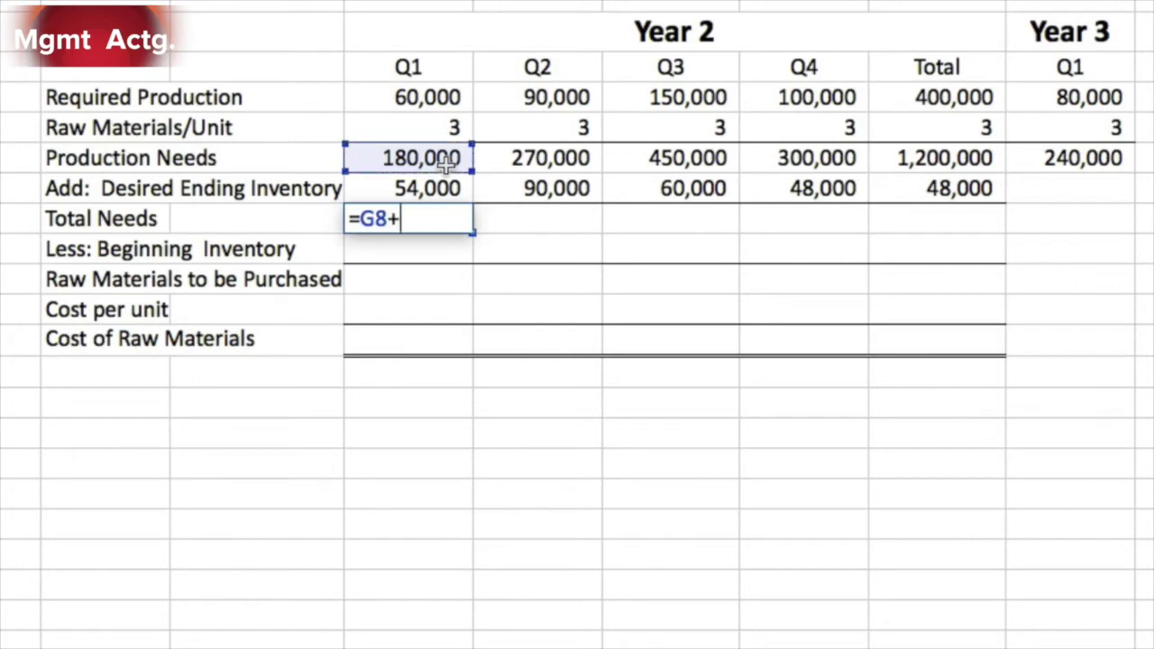
{"action": "left_click", "coordinate": [446, 187]}
{"action": "key", "text": "Return"}
{"action": "left_click", "coordinate": [438, 219]}
{"action": "left_click_drag", "start_coordinate": [472, 227], "coordinate": [943, 222]}
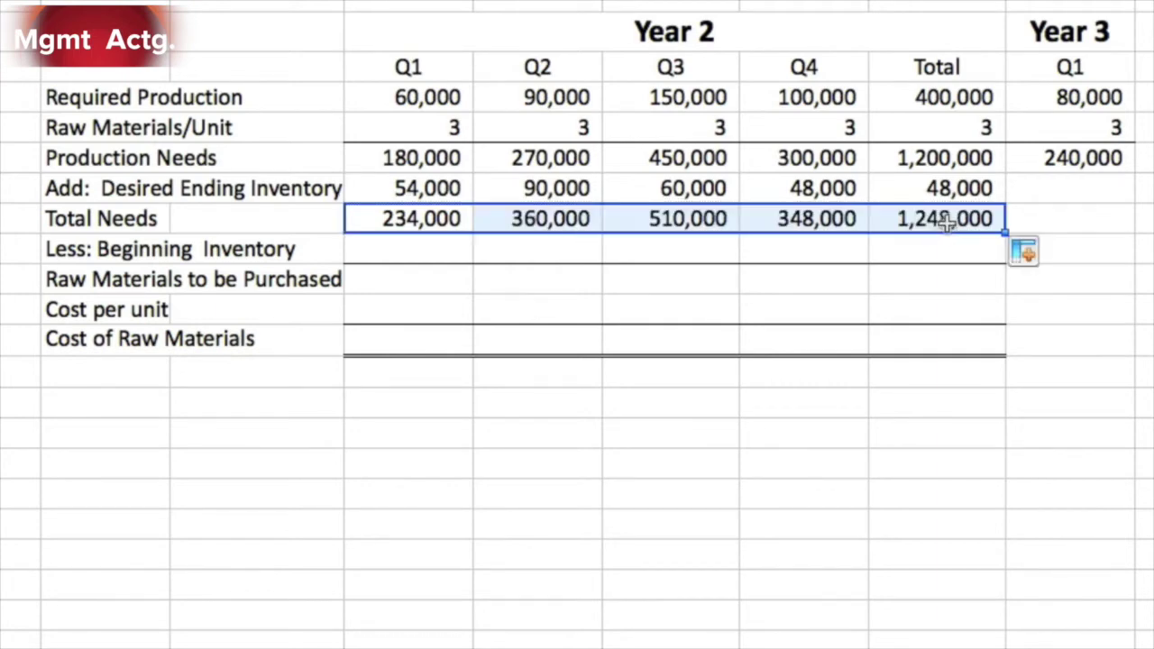
Enter 36000 as the Q1 Beginning Inventory and set the Total column's Beginning Inventory equal to that cell
{"action": "left_click", "coordinate": [452, 252]}
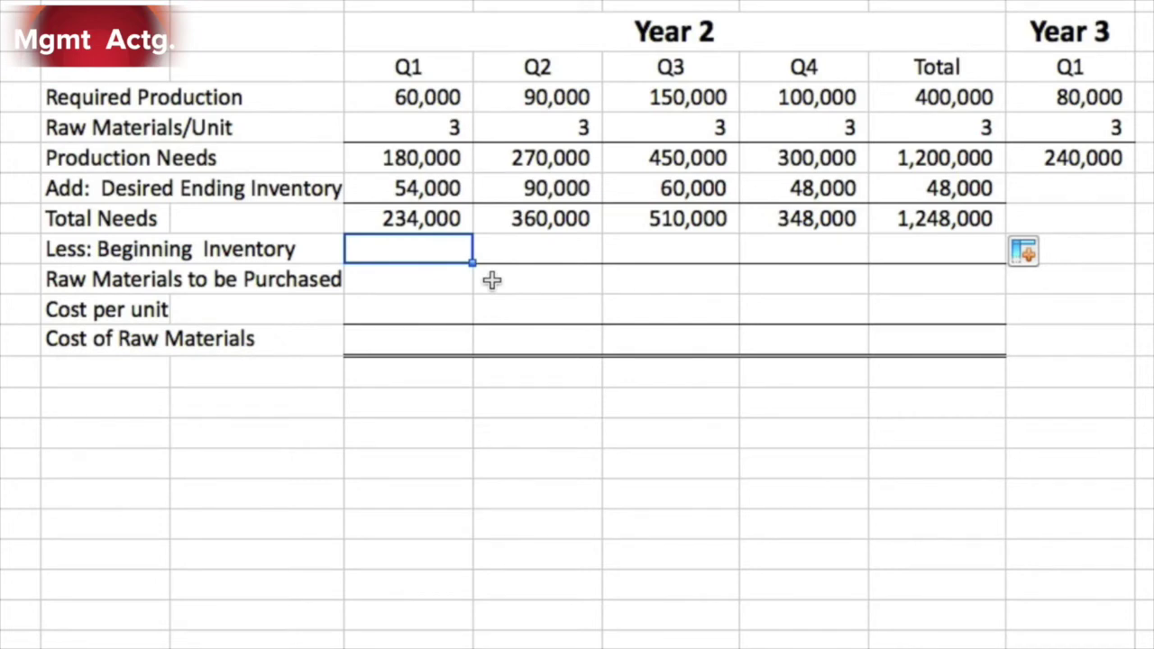
{"action": "type", "text": "36000"}
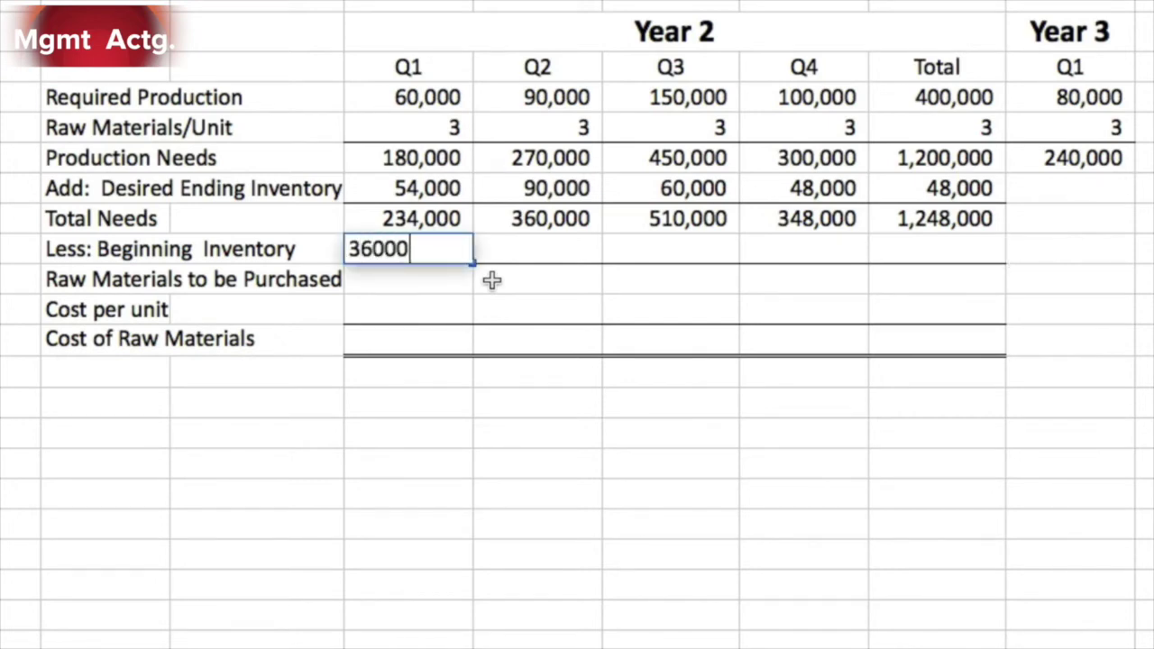
{"action": "key", "text": "Return"}
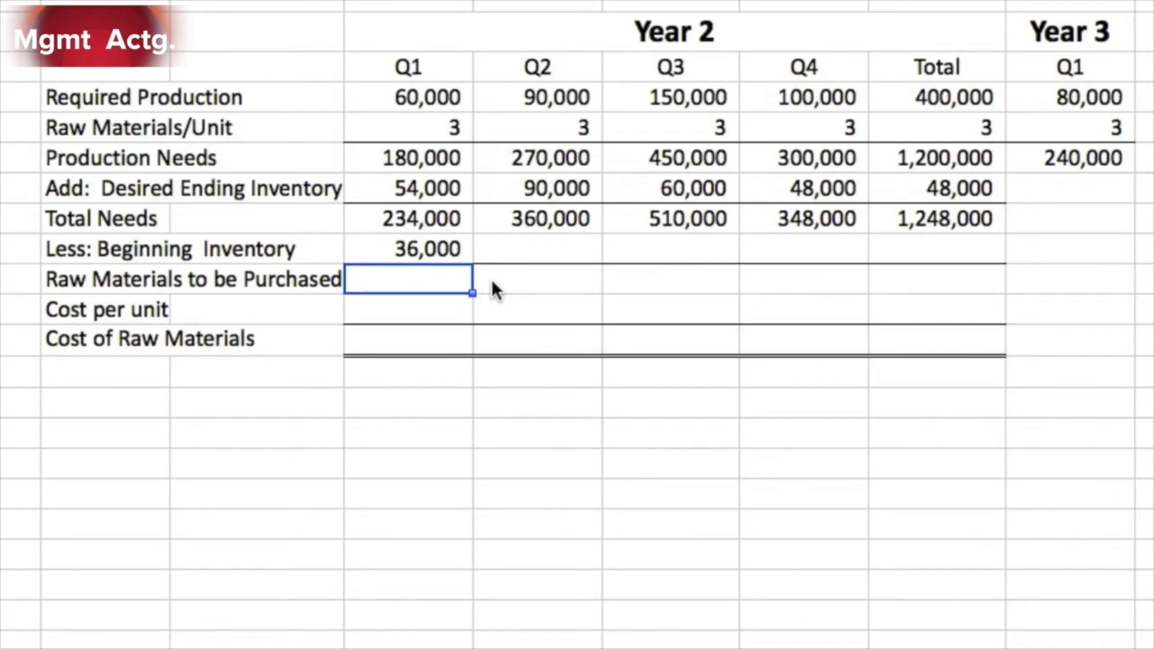
{"action": "left_click", "coordinate": [941, 252]}
{"action": "type", "text": "="}
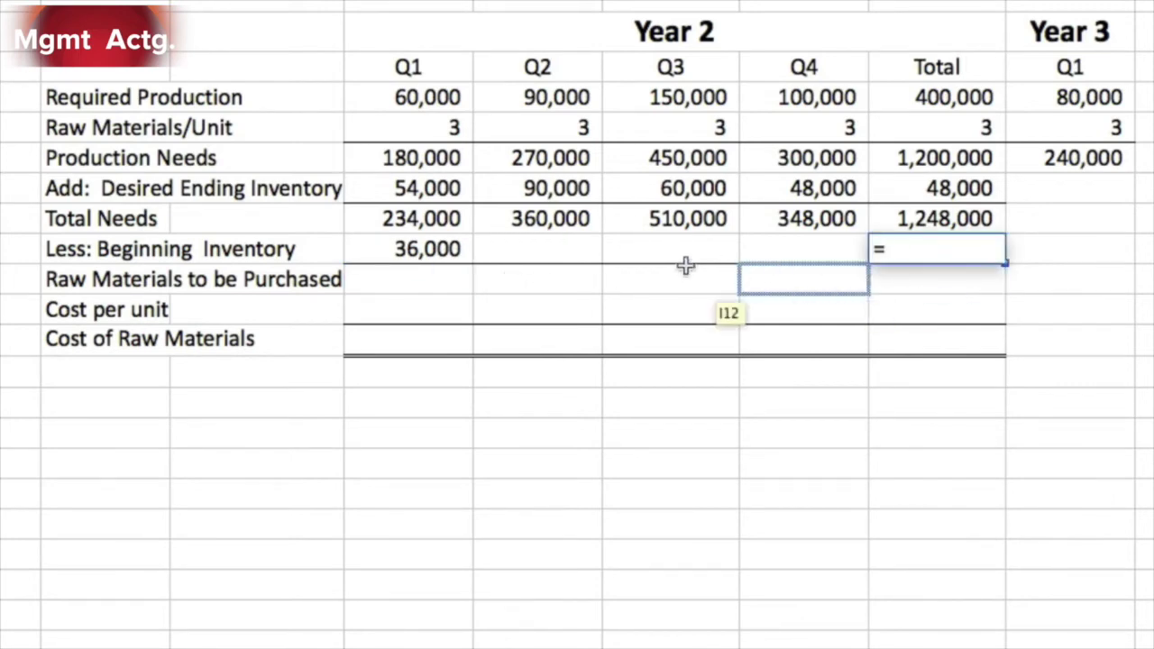
{"action": "left_click", "coordinate": [455, 254]}
{"action": "key", "text": "Return"}
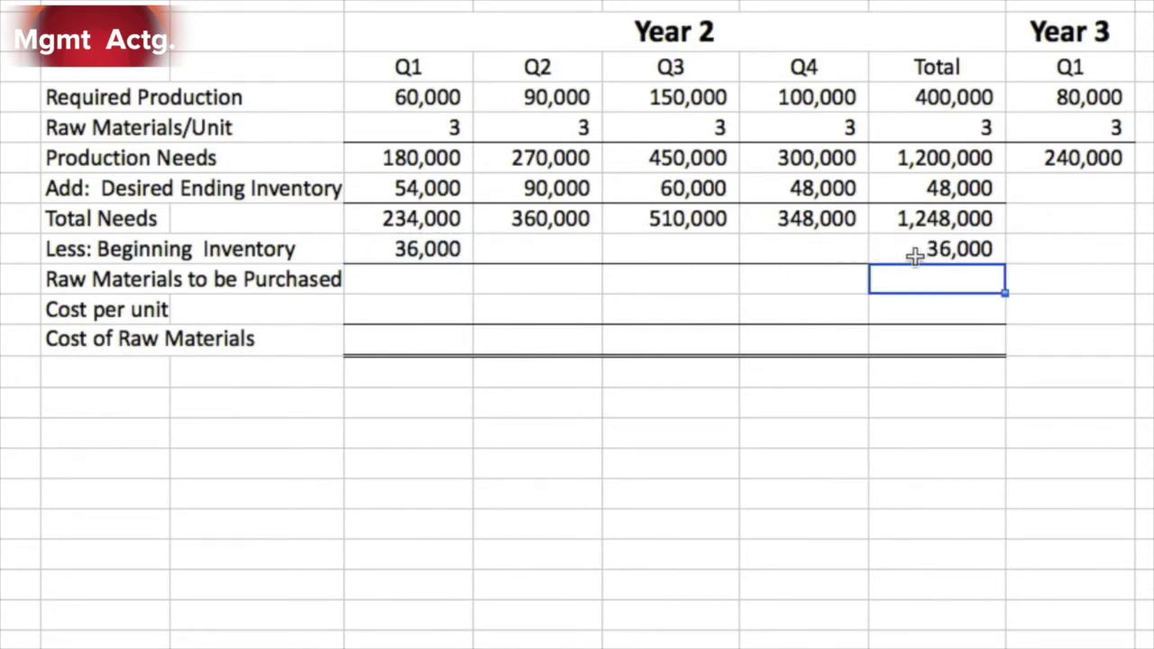
Set Q2 Beginning Inventory equal to the Q1 Desired Ending Inventory (=G9) and fill the formula across through Q4
{"action": "left_click", "coordinate": [536, 251]}
{"action": "type", "text": "="}
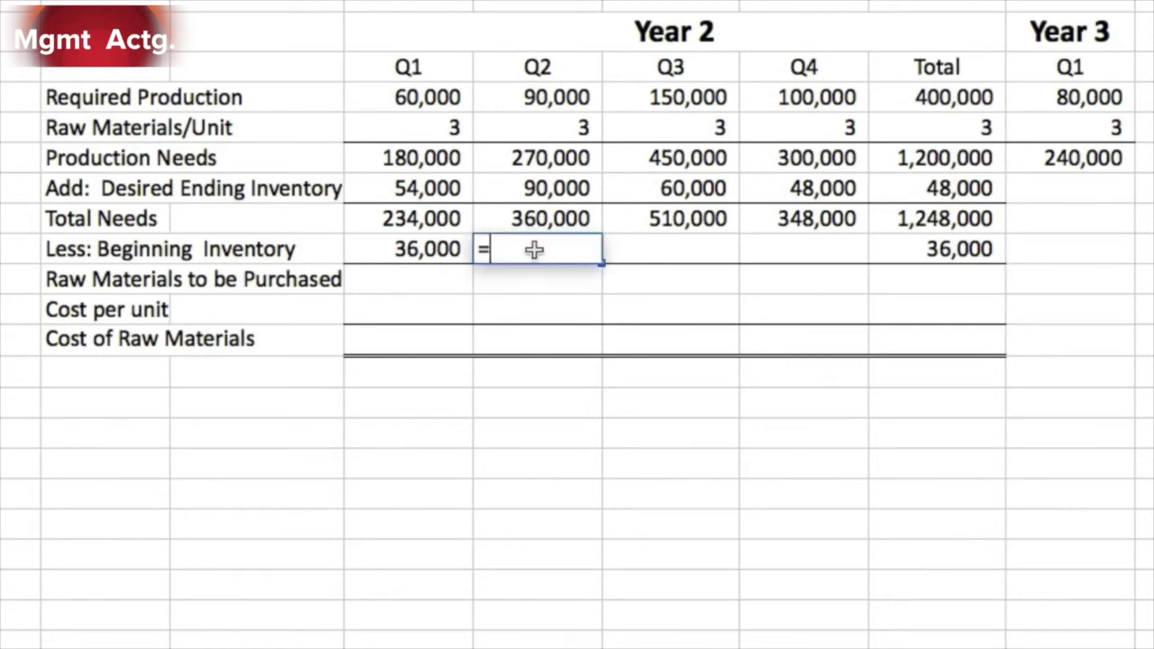
{"action": "left_click_drag", "start_coordinate": [533, 247], "coordinate": [442, 185]}
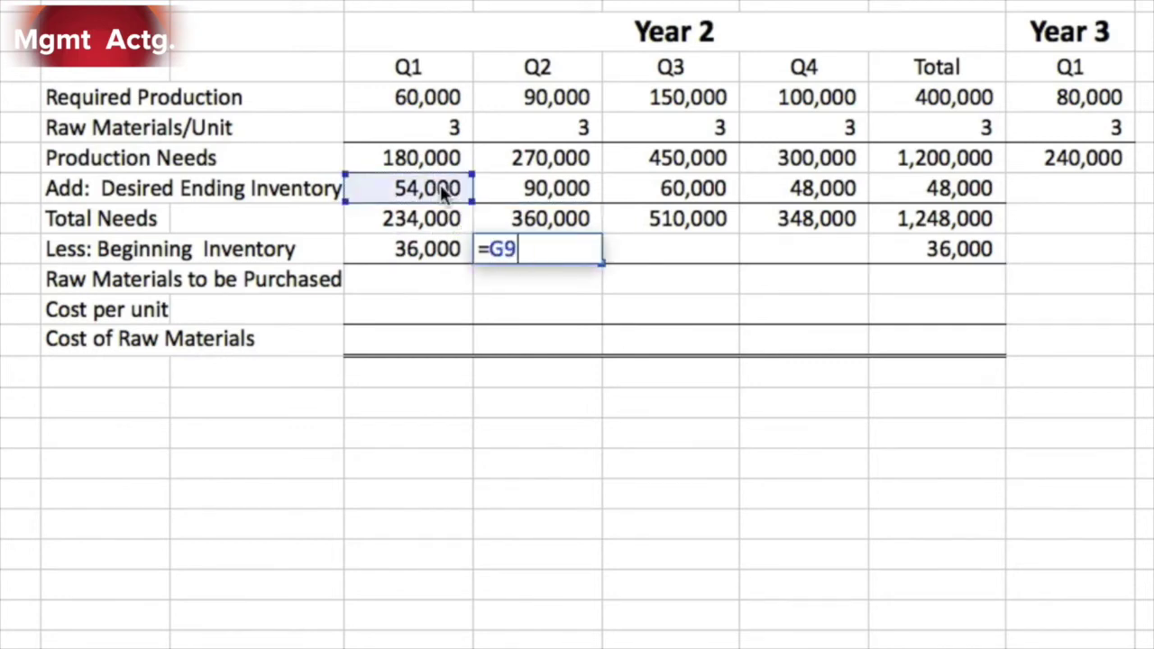
{"action": "key", "text": "Return"}
{"action": "left_click", "coordinate": [565, 250]}
{"action": "left_click_drag", "start_coordinate": [600, 260], "coordinate": [821, 255]}
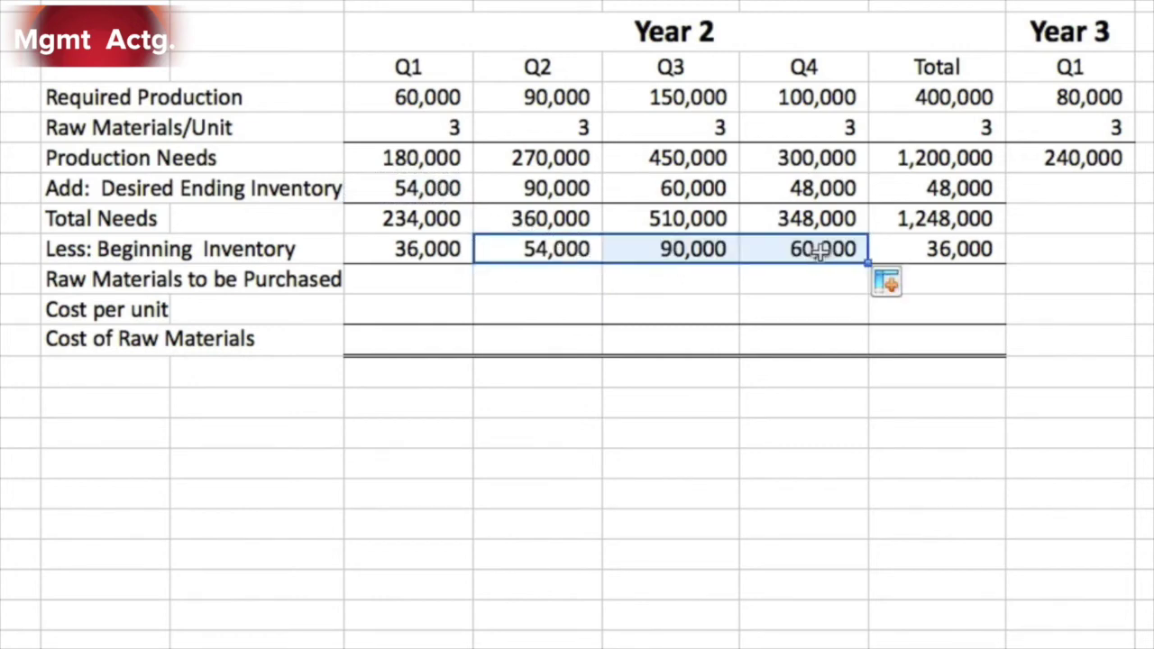
Calculate Q1 Raw Materials to be Purchased as Total Needs minus Beginning Inventory (=G10-G11) and fill the formula across through the Total column
{"action": "left_click", "coordinate": [442, 281]}
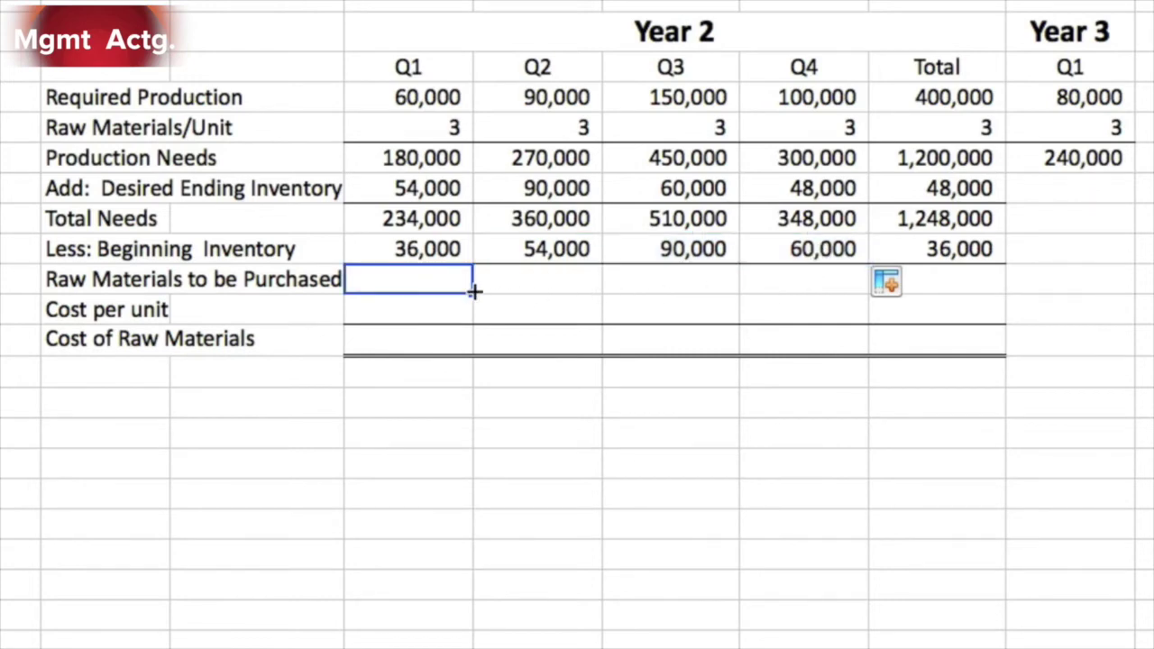
{"action": "type", "text": "="}
{"action": "left_click", "coordinate": [455, 233]}
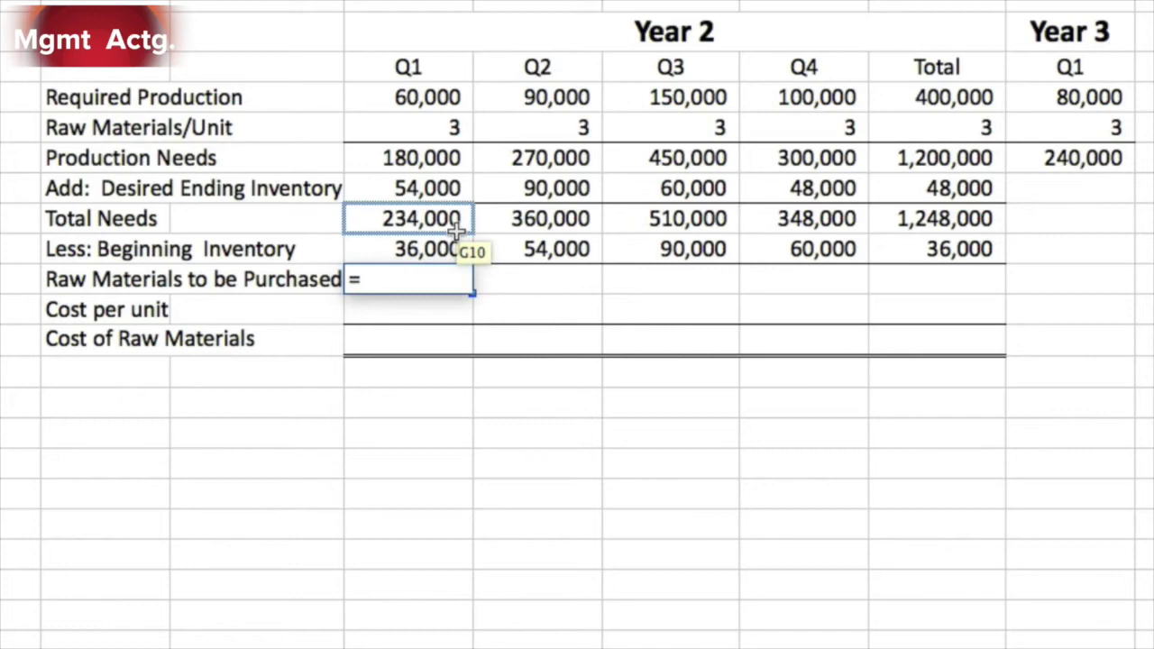
{"action": "type", "text": "-"}
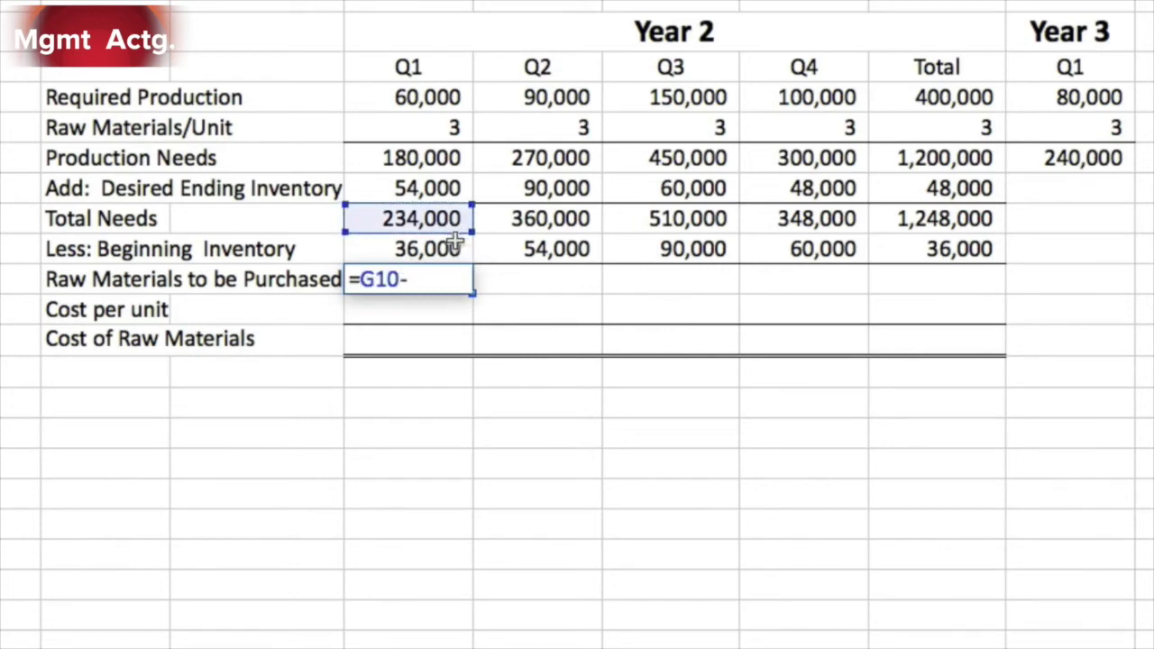
{"action": "left_click", "coordinate": [456, 247]}
{"action": "key", "text": "Return"}
{"action": "left_click", "coordinate": [450, 275]}
{"action": "left_click_drag", "start_coordinate": [470, 291], "coordinate": [955, 280]}
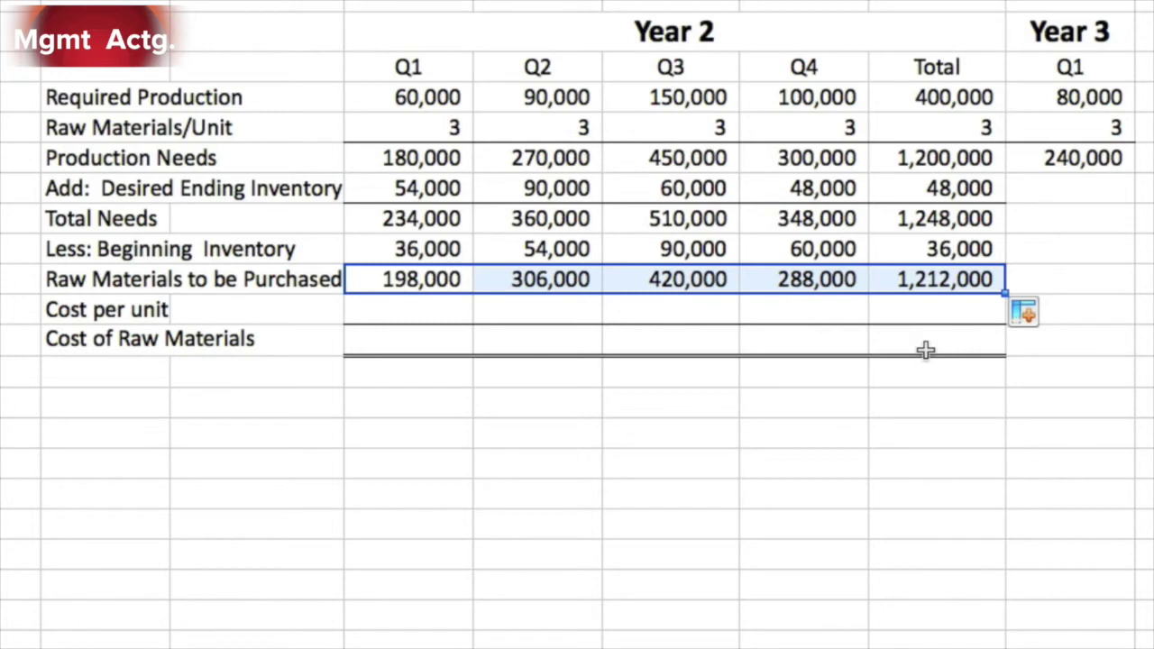
Enter 3 as the Q1 Cost per unit and fill it across through the Total column
{"action": "left_click", "coordinate": [440, 313]}
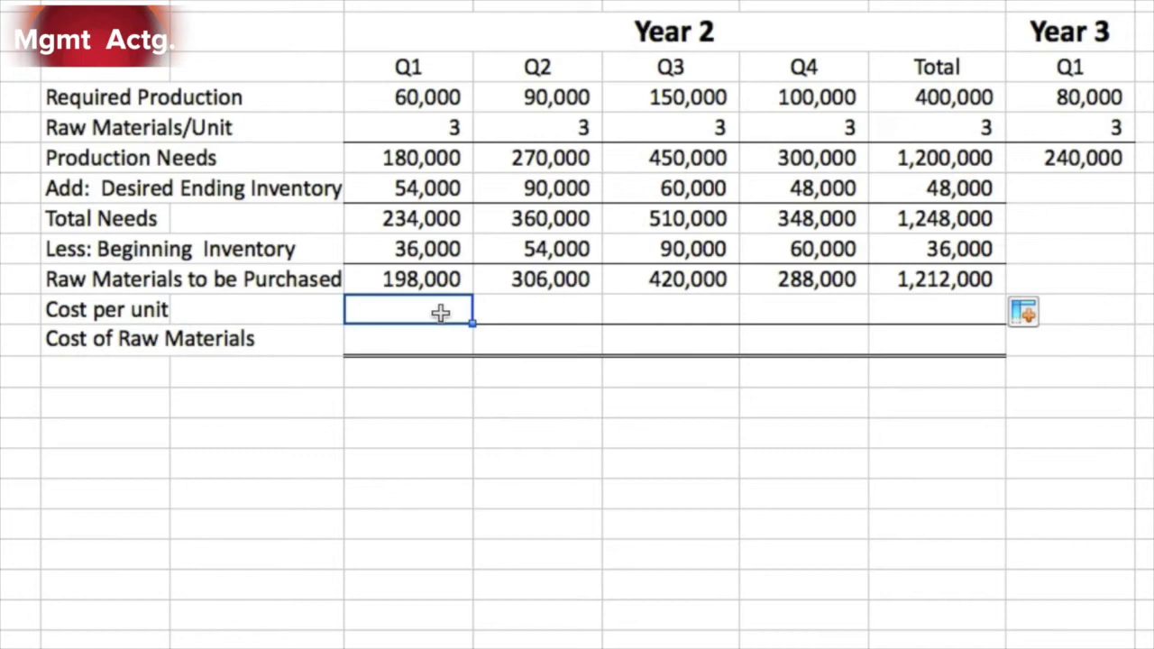
{"action": "type", "text": "3"}
{"action": "key", "text": "Return"}
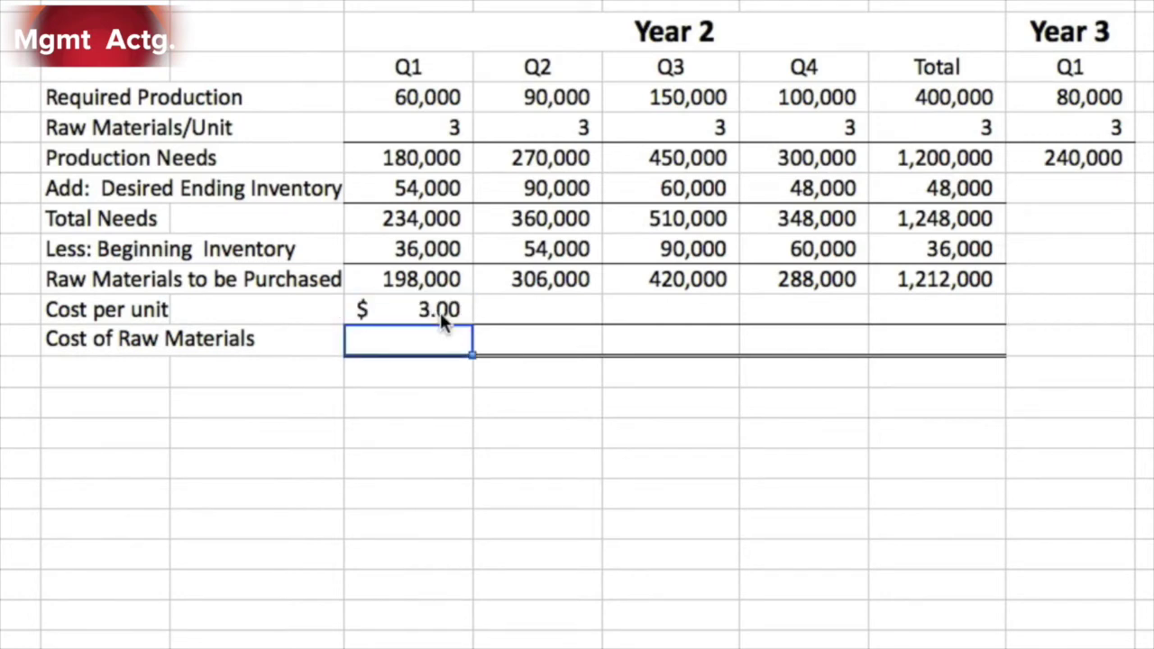
{"action": "left_click", "coordinate": [440, 312]}
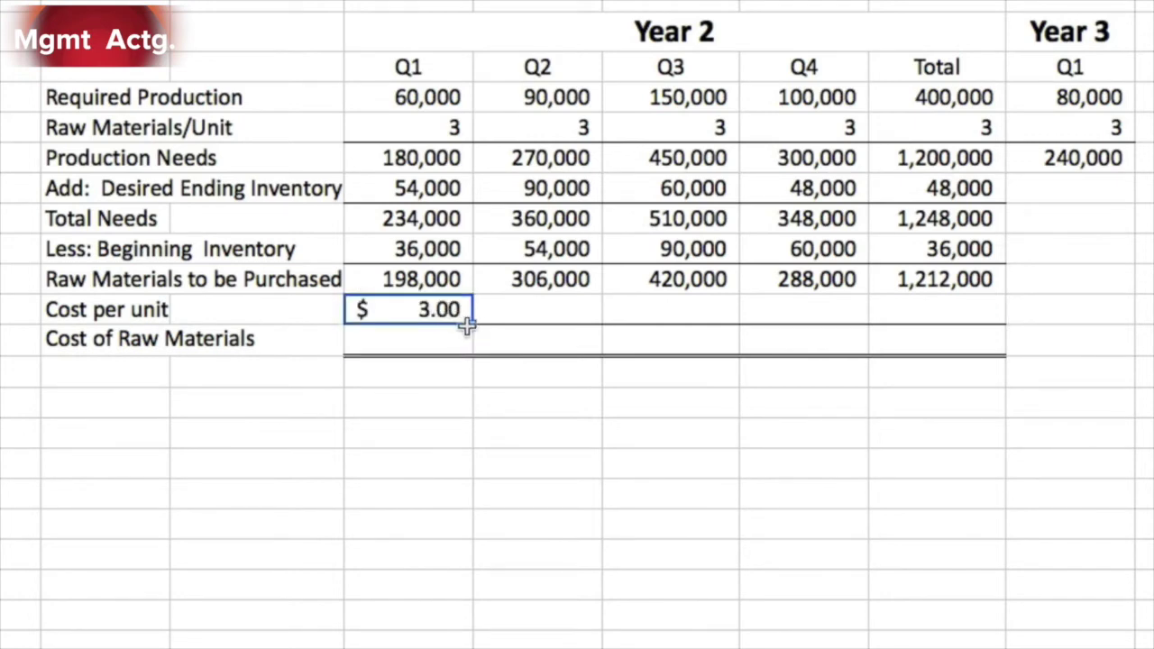
{"action": "left_click_drag", "start_coordinate": [472, 327], "coordinate": [953, 311]}
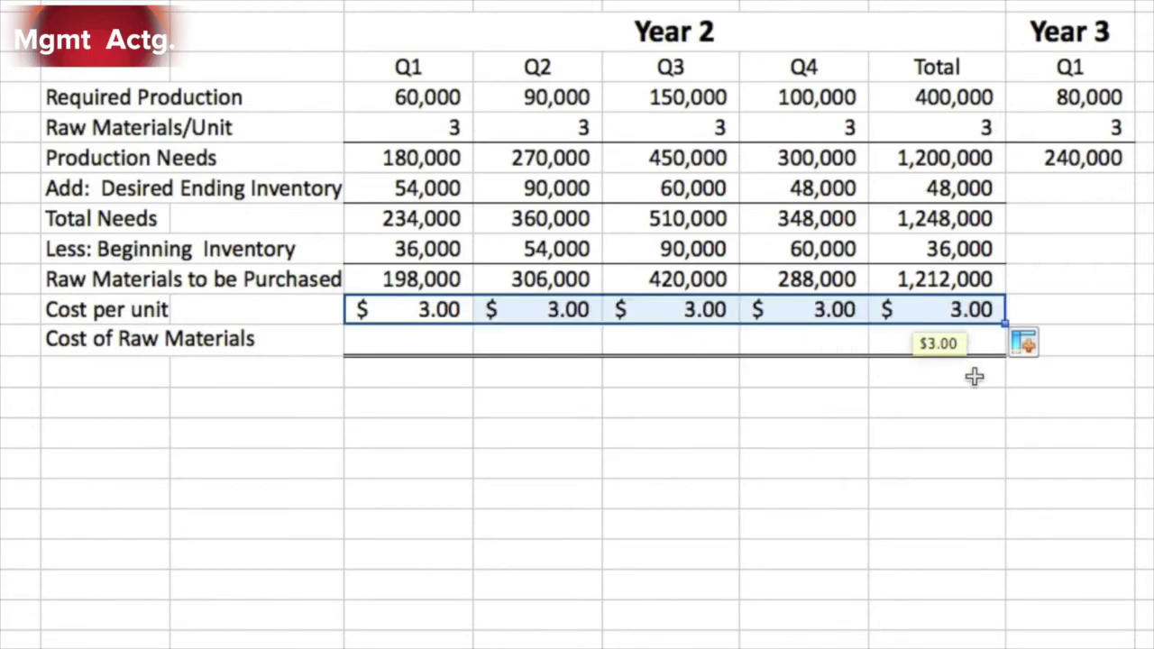
Calculate Q1 Cost of Raw Materials as purchases times cost per unit (=G12*G13) and fill the formula across through the Total column
{"action": "left_click", "coordinate": [436, 349]}
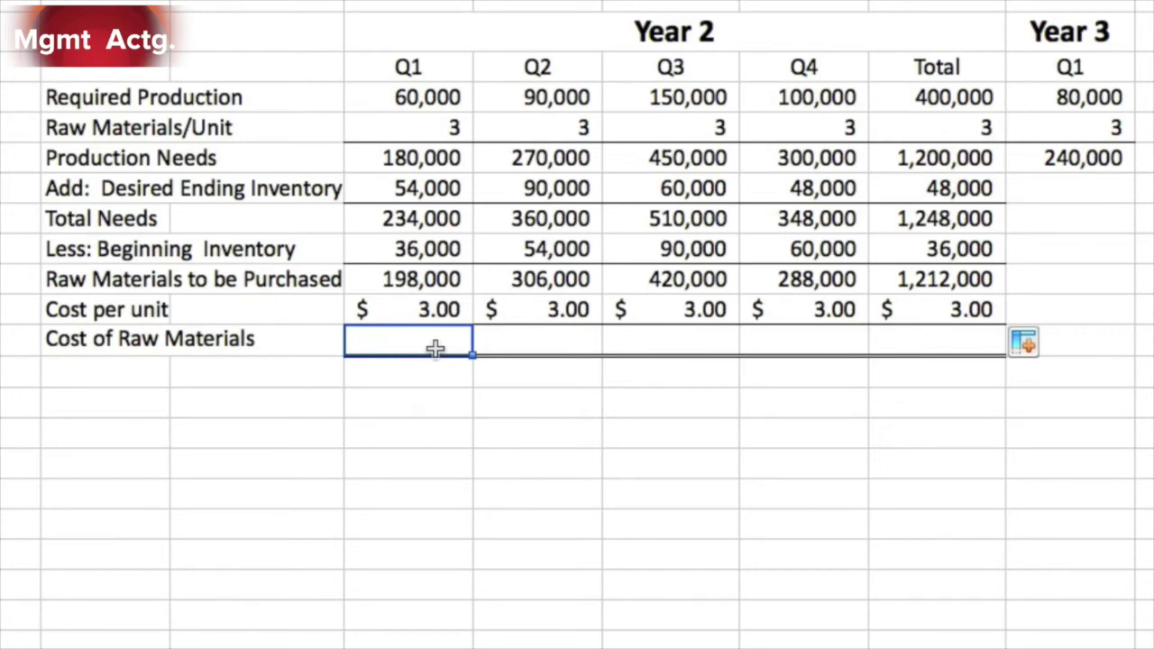
{"action": "type", "text": "="}
{"action": "left_click", "coordinate": [446, 280]}
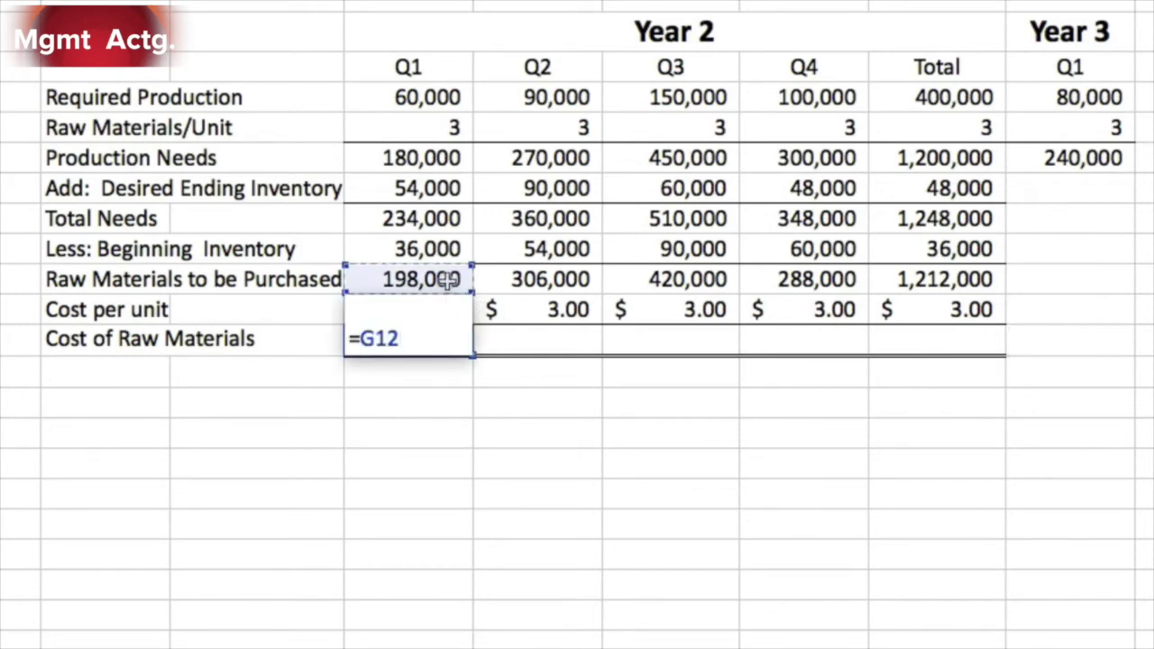
{"action": "type", "text": "*"}
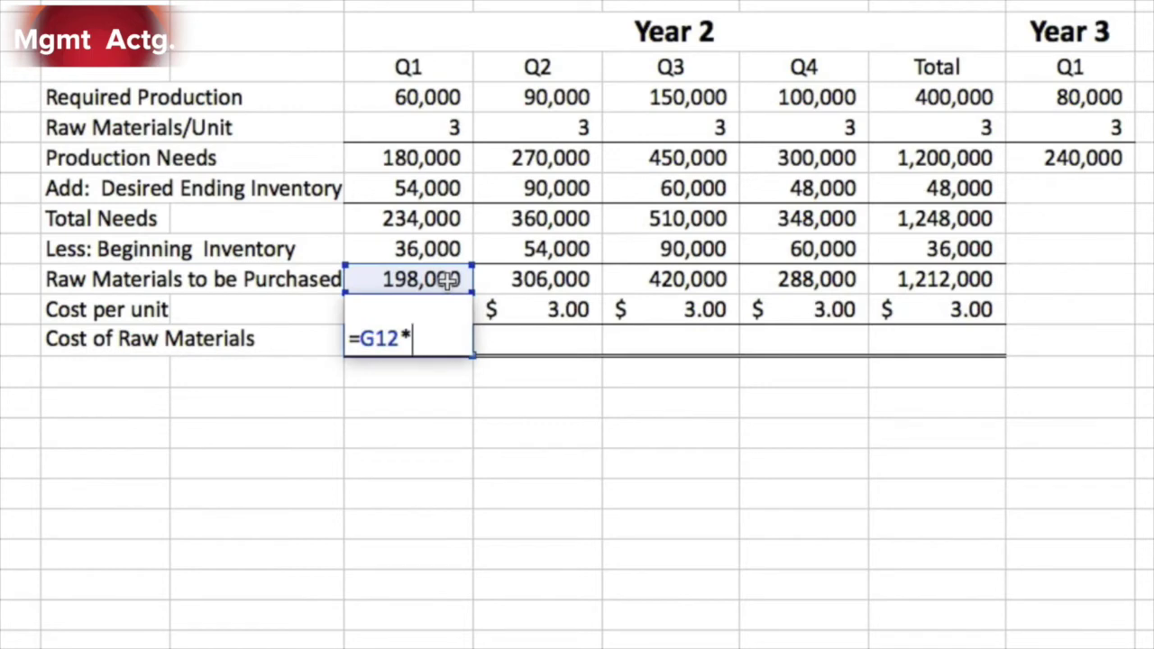
{"action": "type", "text": "G13"}
{"action": "key", "text": "Return"}
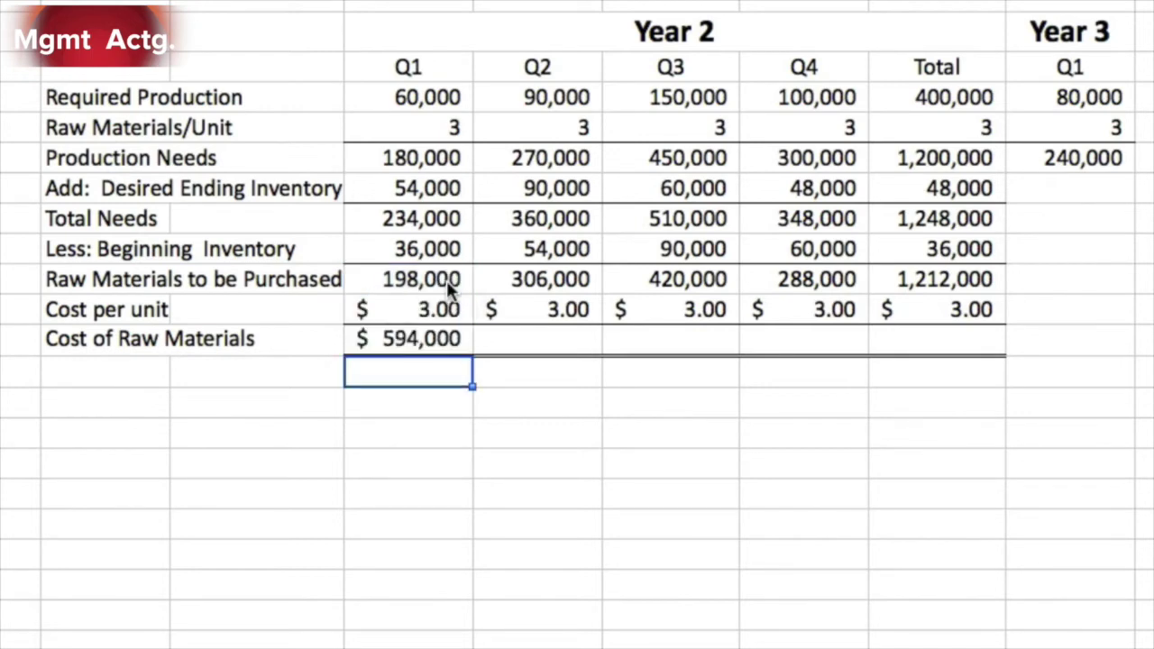
{"action": "left_click", "coordinate": [449, 339]}
{"action": "left_click_drag", "start_coordinate": [468, 350], "coordinate": [947, 340]}
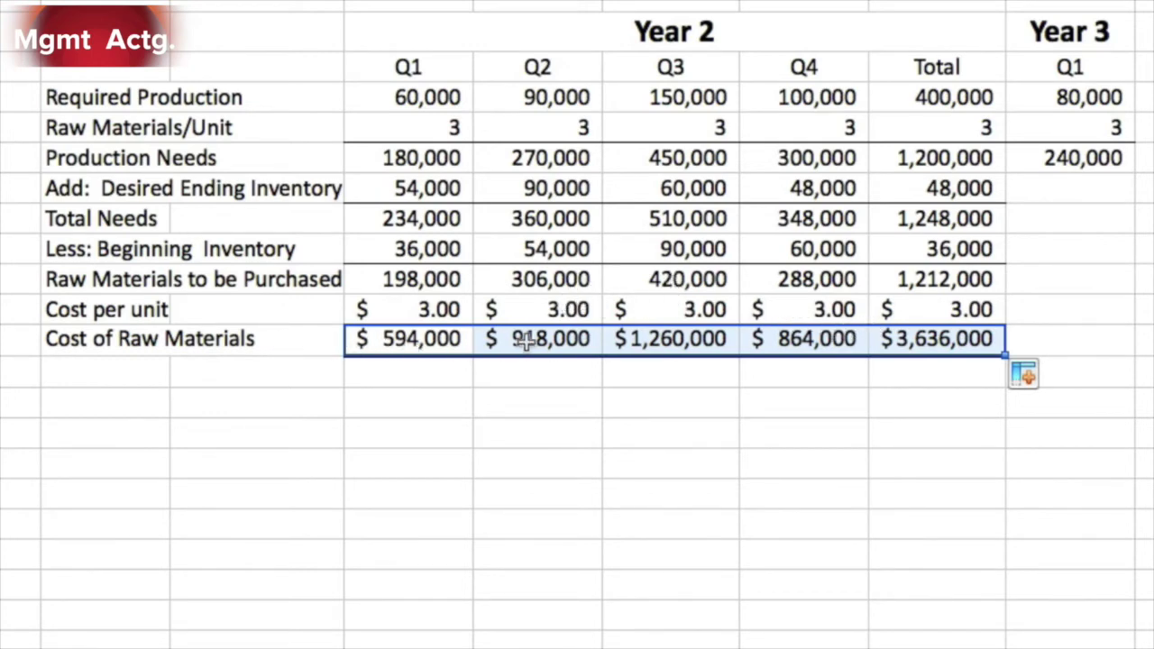
{"action": "left_click", "coordinate": [1123, 336]}
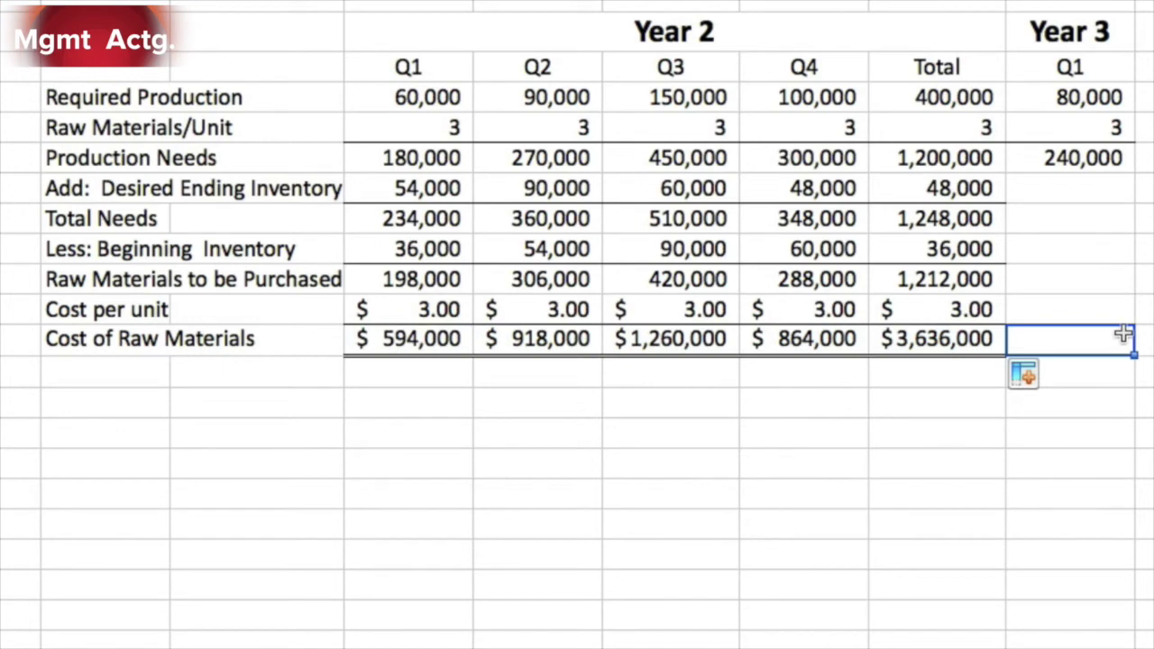
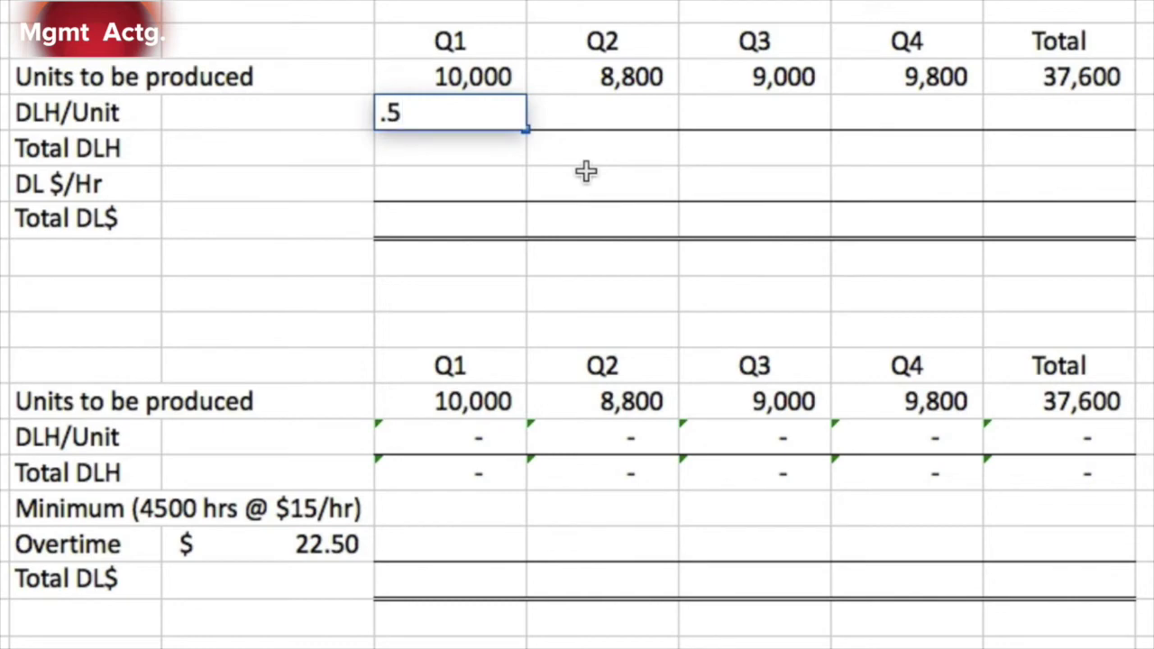
Enter .5 as the Q1 DLH/Unit in the upper direct labor table and fill it across through the Total column
{"action": "key", "text": "Up"}
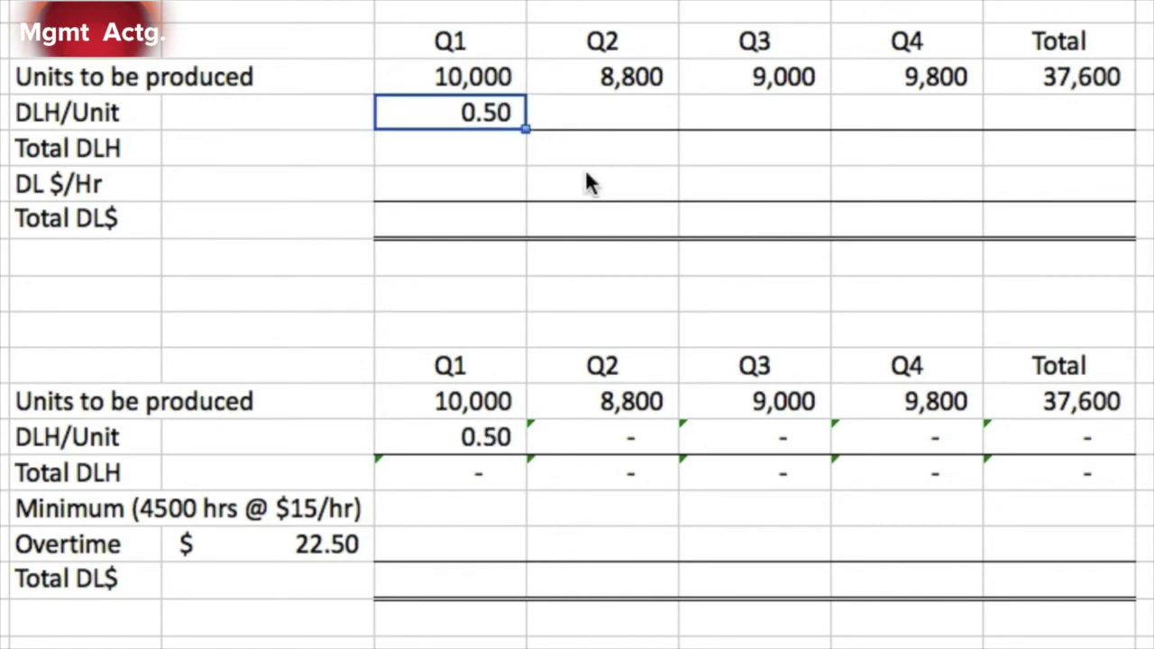
{"action": "left_click_drag", "start_coordinate": [526, 129], "coordinate": [1064, 130]}
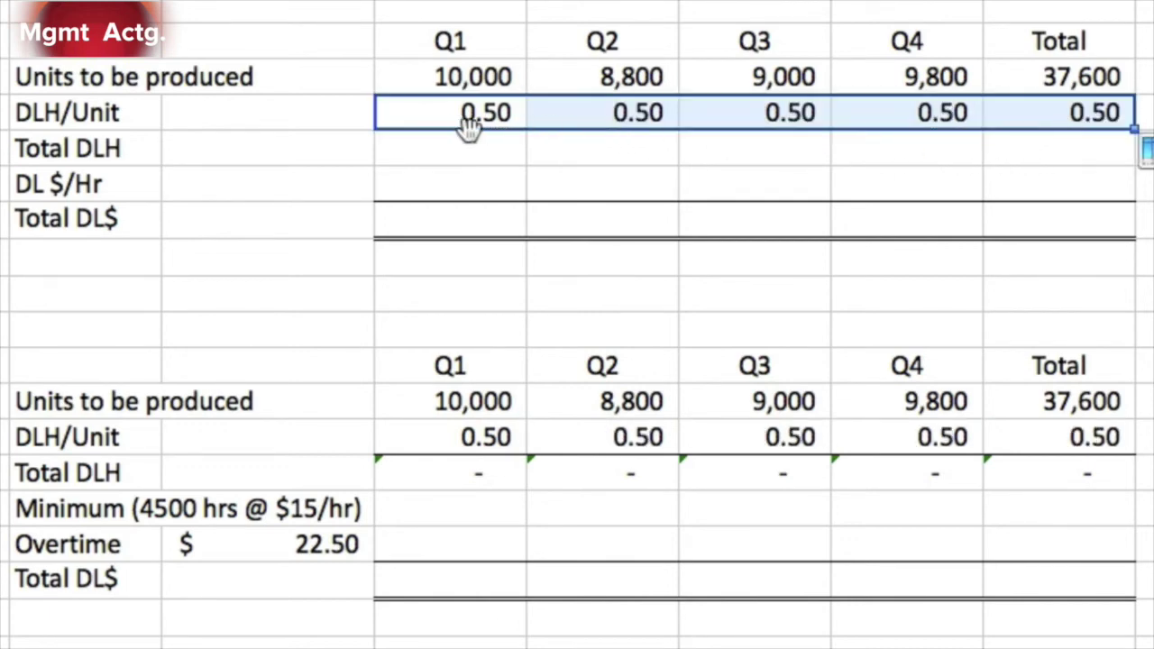
Calculate Q1 Total DLH in the upper table as units to be produced times DLH/Unit (=H9*H10) and fill it across through Total
{"action": "left_click", "coordinate": [457, 144]}
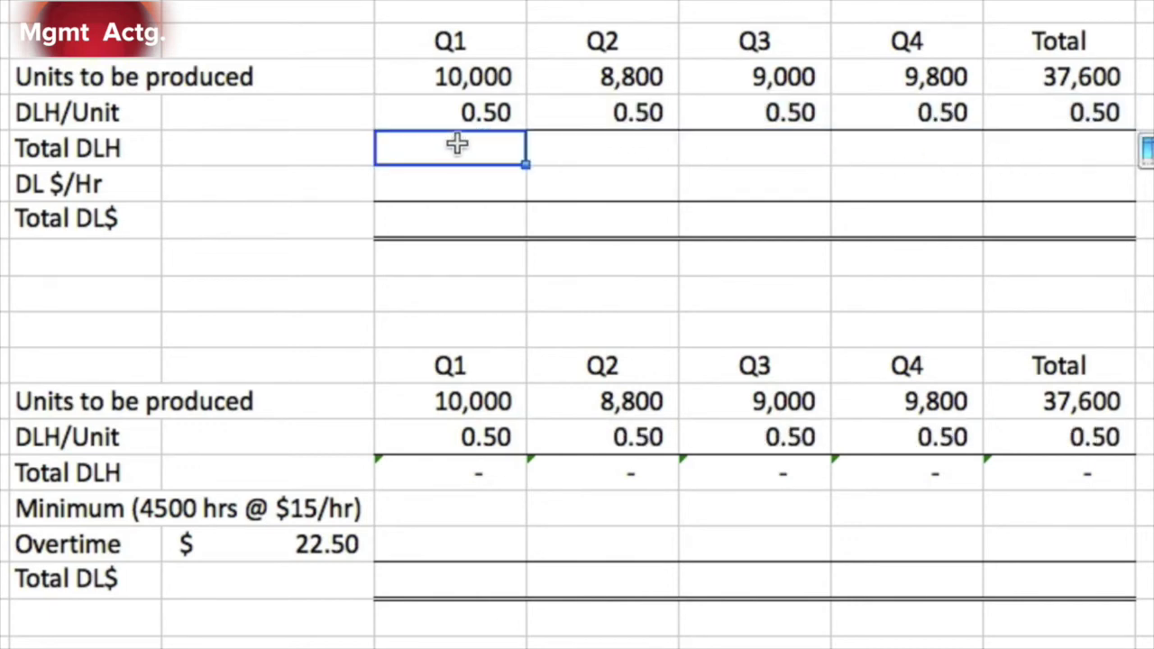
{"action": "type", "text": "="}
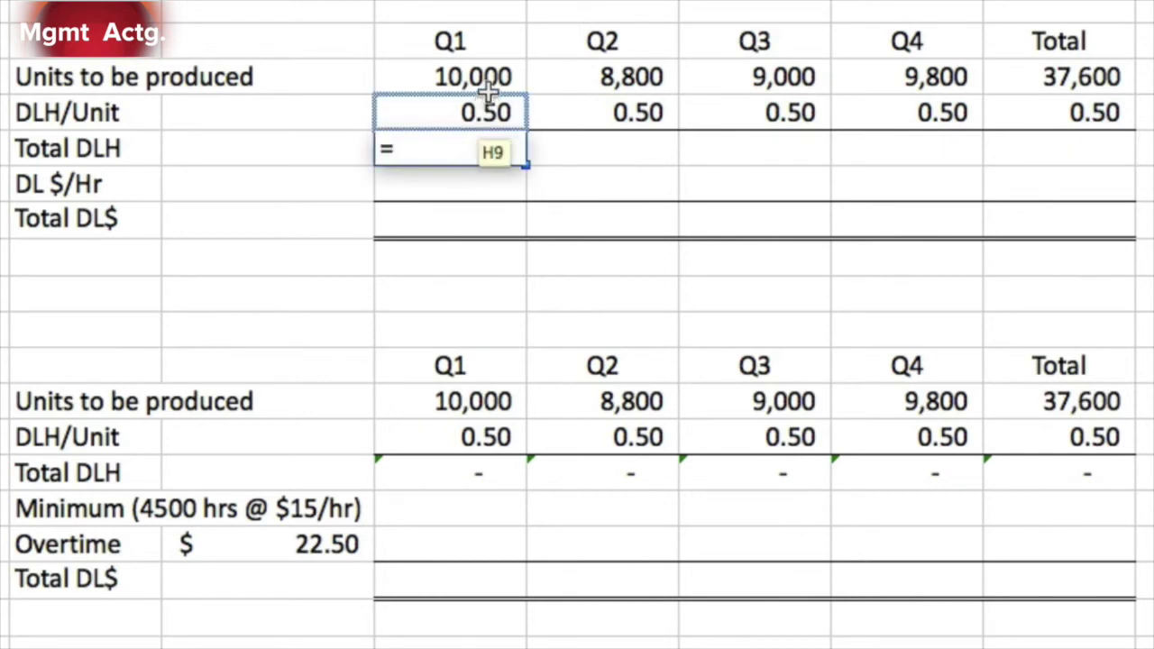
{"action": "left_click", "coordinate": [487, 83]}
{"action": "type", "text": "*"}
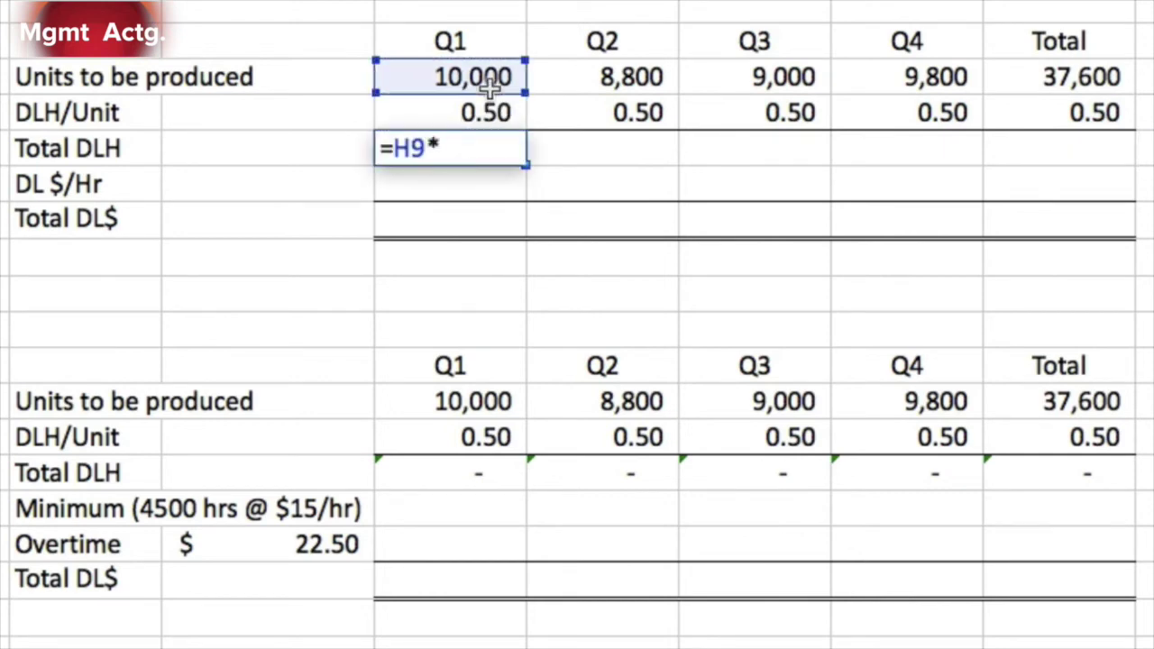
{"action": "left_click", "coordinate": [492, 105]}
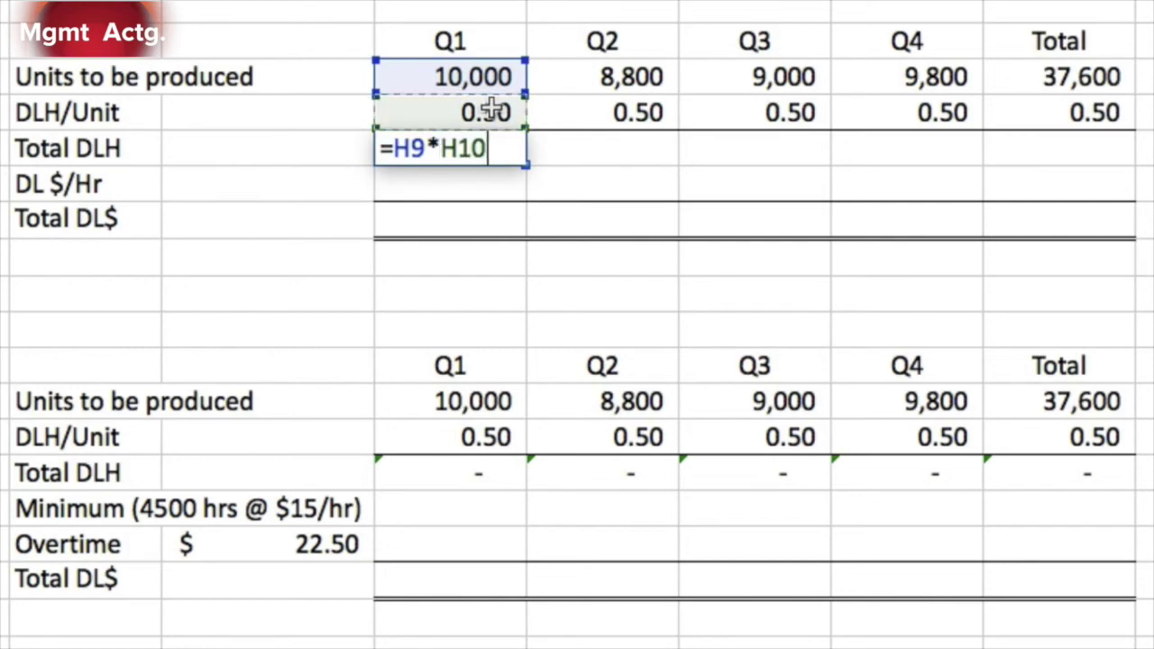
{"action": "key", "text": "Return"}
{"action": "left_click", "coordinate": [484, 146]}
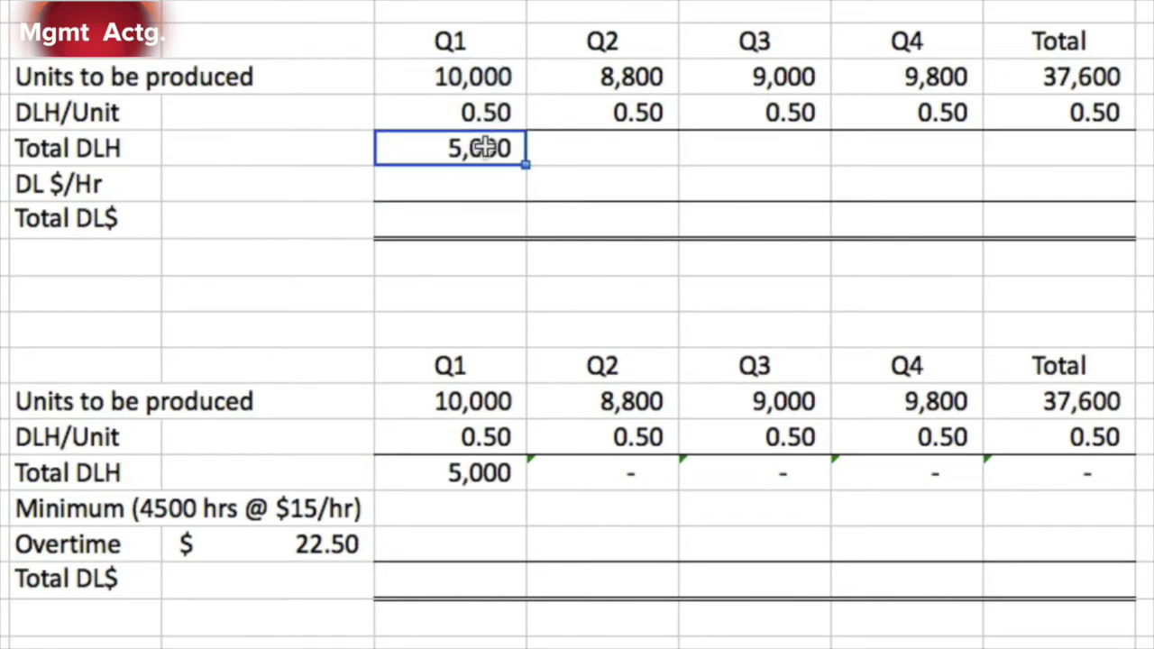
{"action": "left_click_drag", "start_coordinate": [523, 161], "coordinate": [1066, 164]}
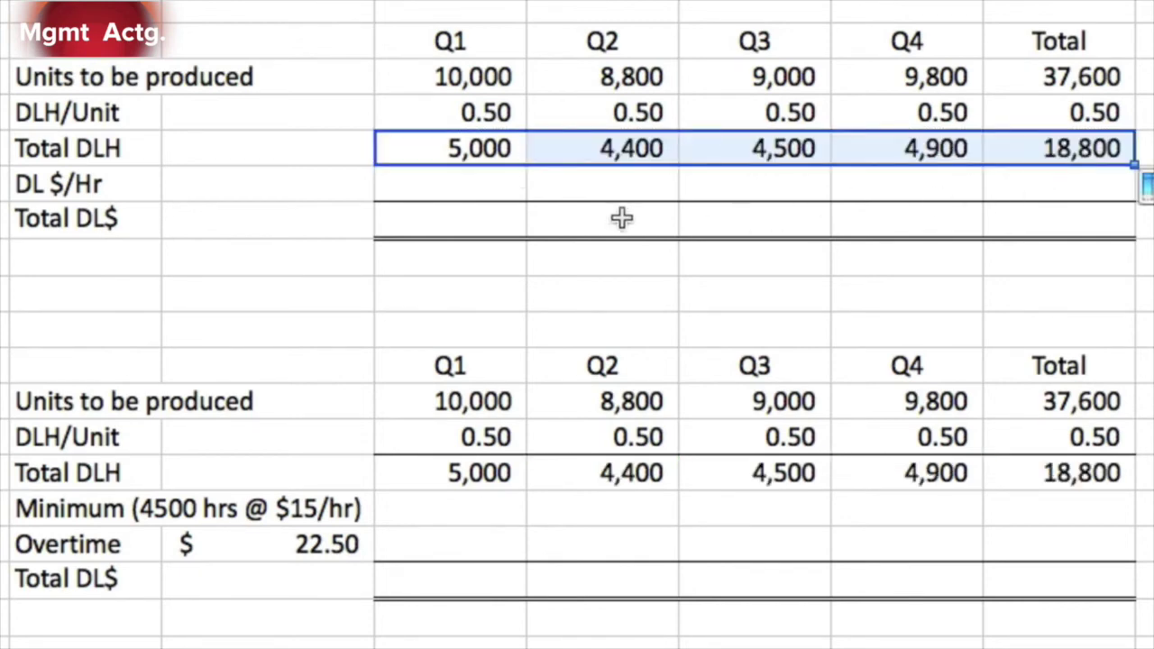
Enter 15 as the Q1 DL $/Hr and fill the rate across through the Total column
{"action": "left_click", "coordinate": [451, 193]}
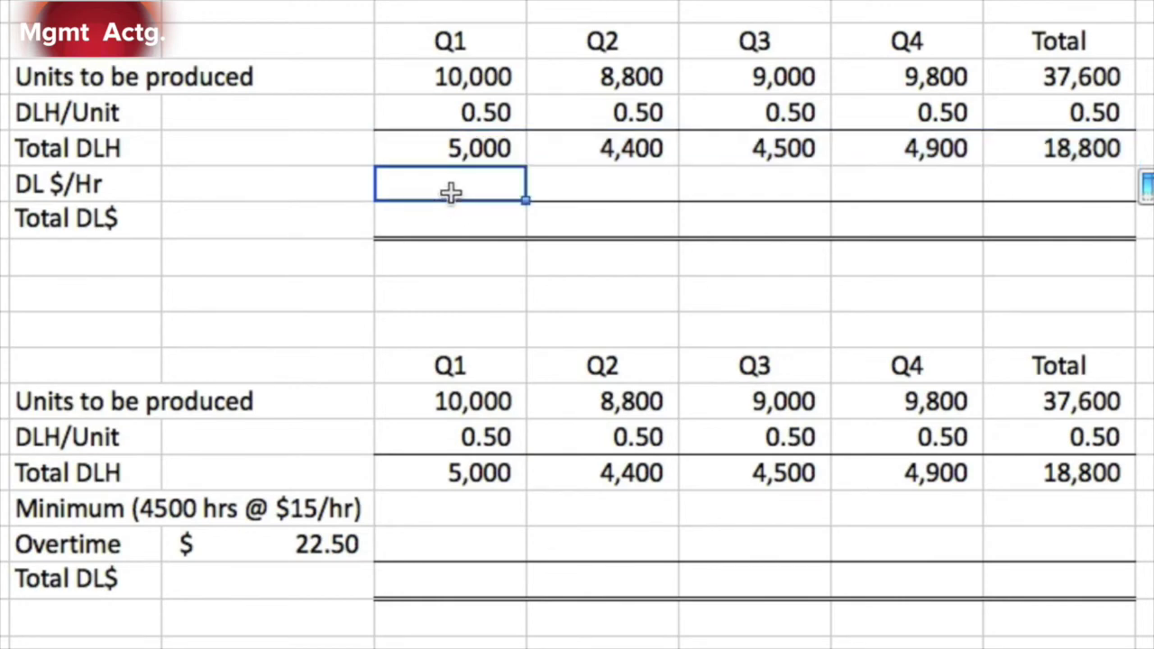
{"action": "type", "text": "15"}
{"action": "key", "text": "Return"}
{"action": "left_click", "coordinate": [452, 195]}
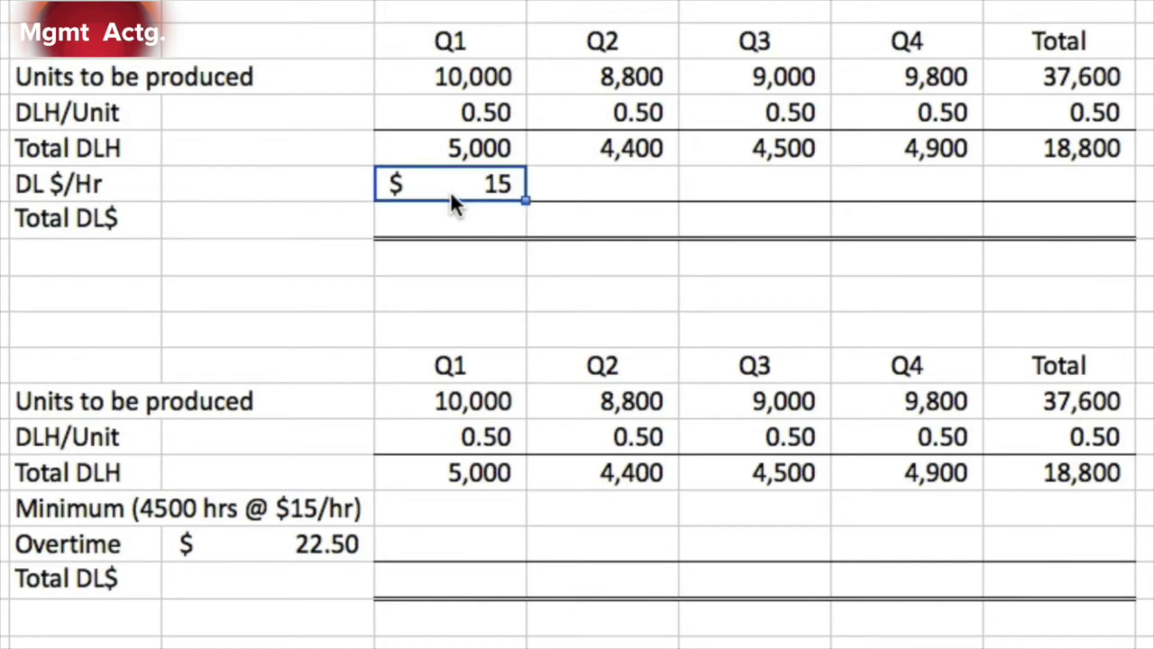
{"action": "left_click_drag", "start_coordinate": [525, 199], "coordinate": [1065, 195]}
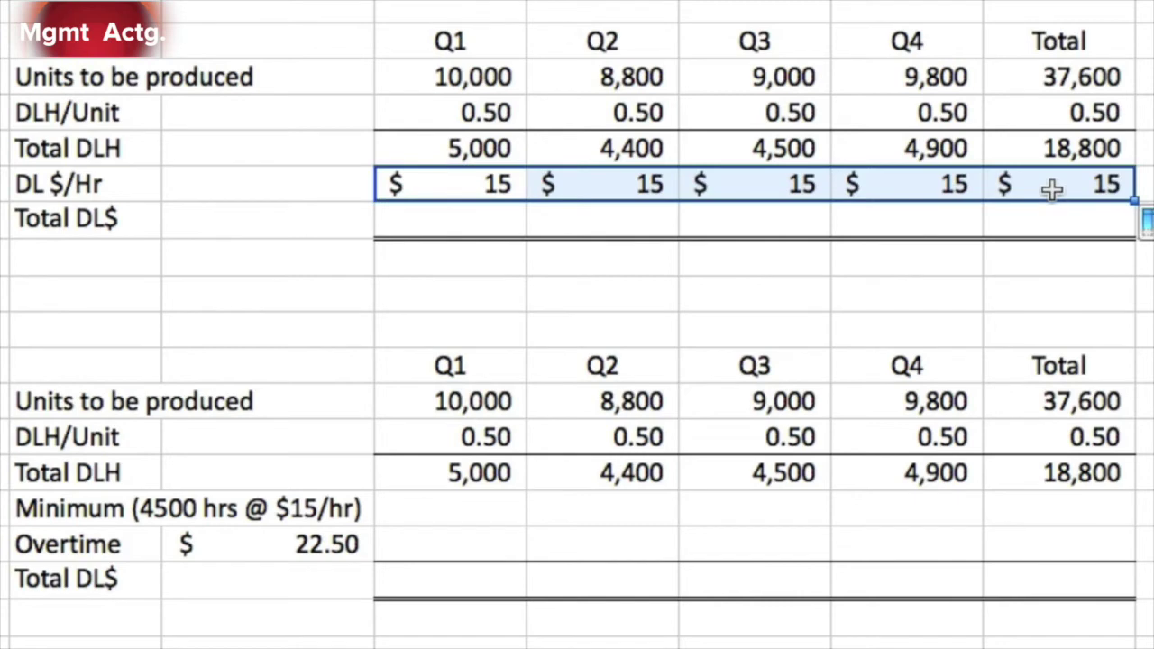
Calculate Q1 Total DL$ in the upper table as Total DLH times DL $/Hr (=H11*H12) and fill it across through the Total column
{"action": "left_click", "coordinate": [459, 219]}
{"action": "type", "text": "="}
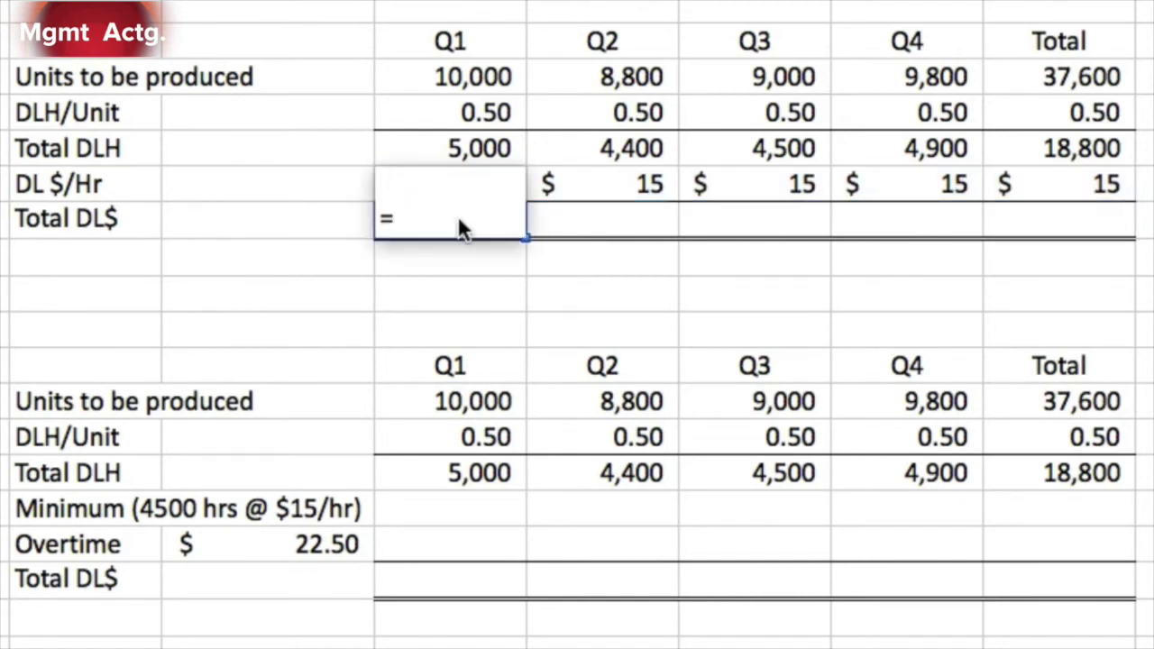
{"action": "left_click", "coordinate": [478, 148]}
{"action": "type", "text": "*h"}
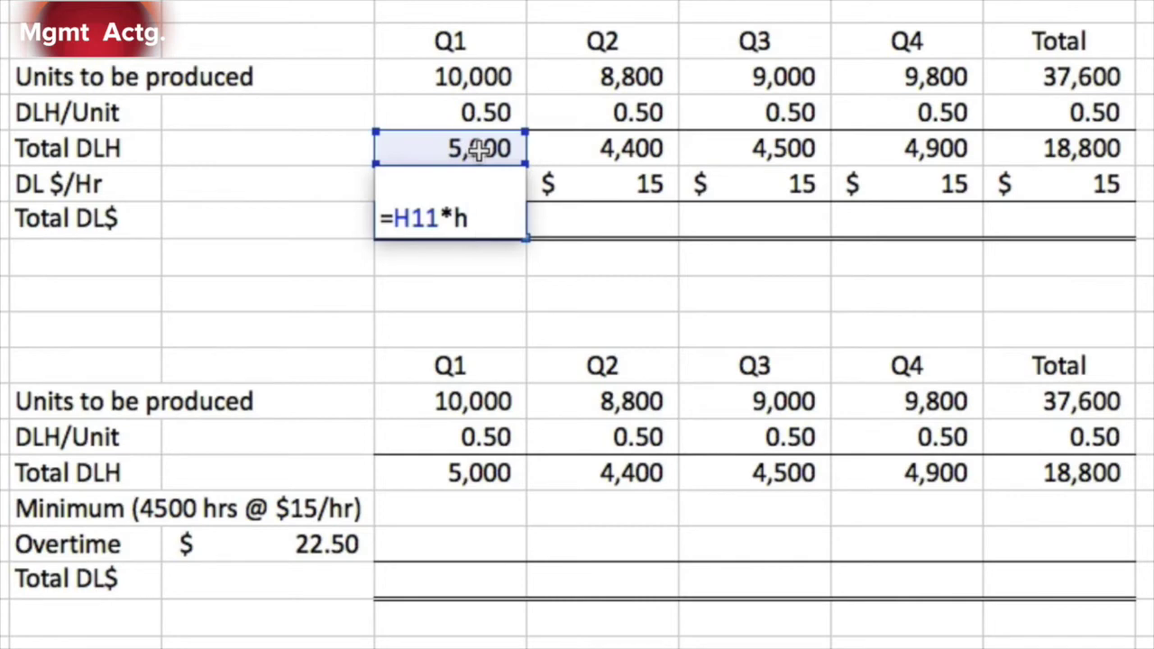
{"action": "type", "text": "1"}
{"action": "type", "text": "2"}
{"action": "key", "text": "Return"}
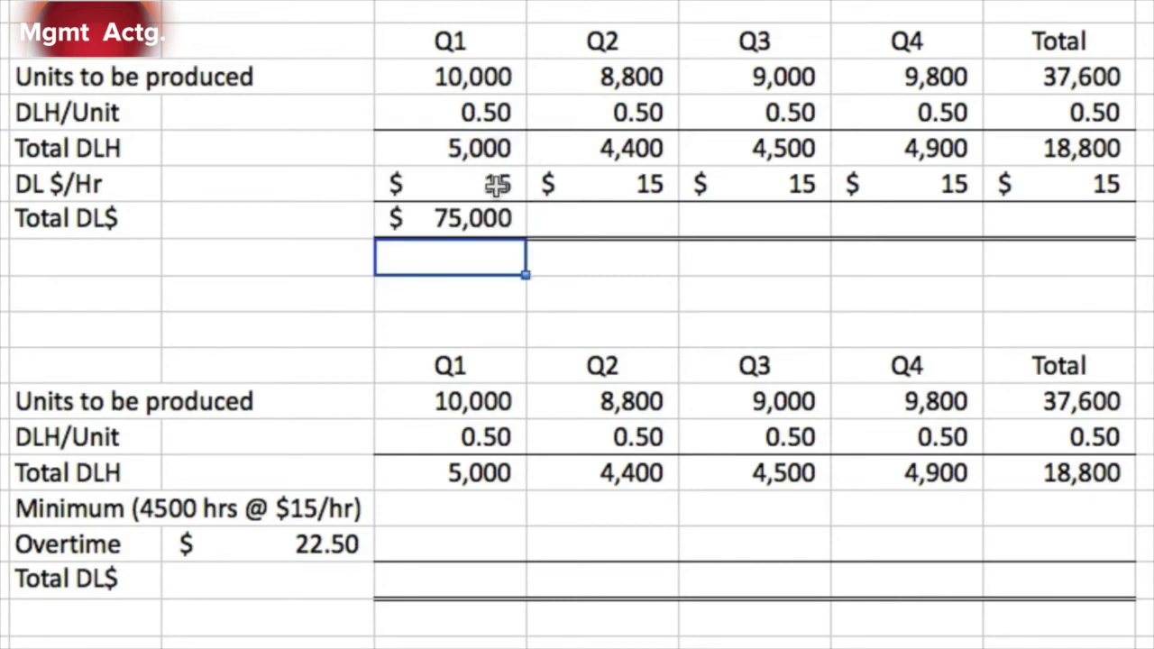
{"action": "left_click", "coordinate": [499, 219]}
{"action": "left_click_drag", "start_coordinate": [525, 236], "coordinate": [1071, 223]}
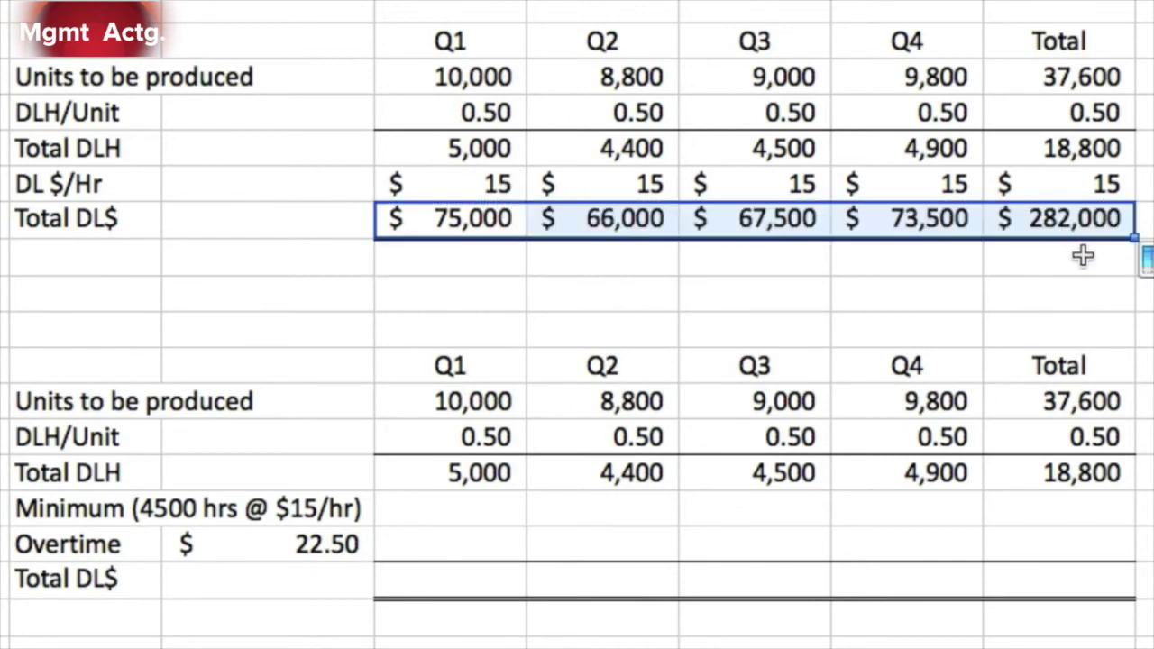
{"action": "left_click", "coordinate": [1083, 263]}
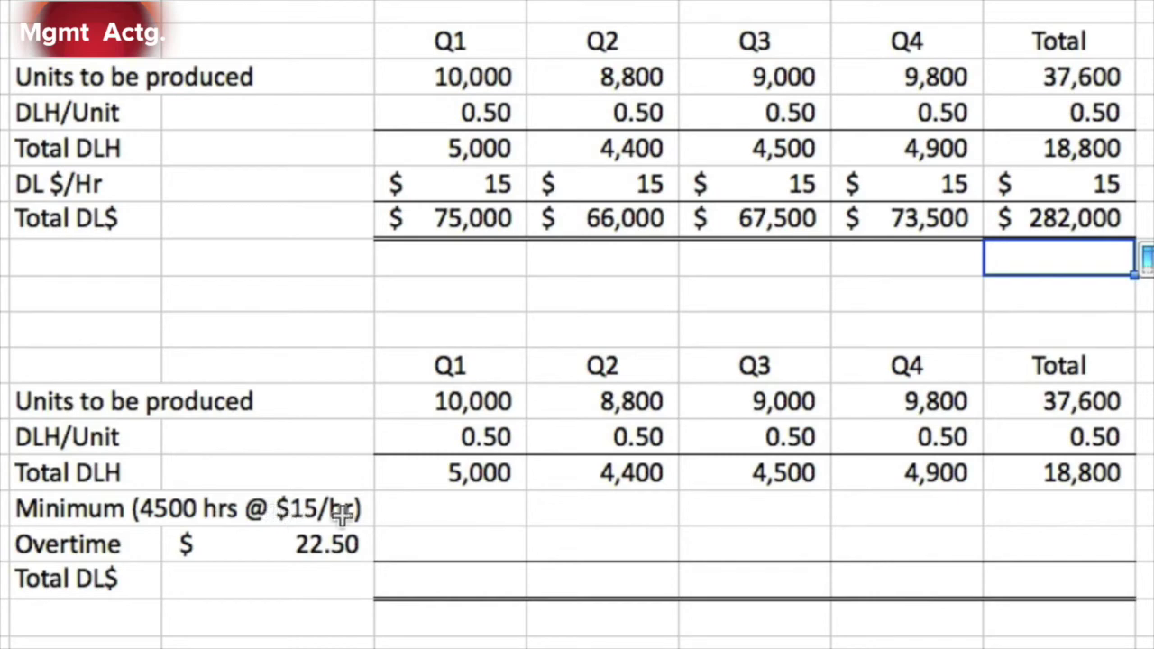
Enter the Q1 minimum labor cost in the lower table with the formula =4500*15
{"action": "left_click", "coordinate": [425, 511]}
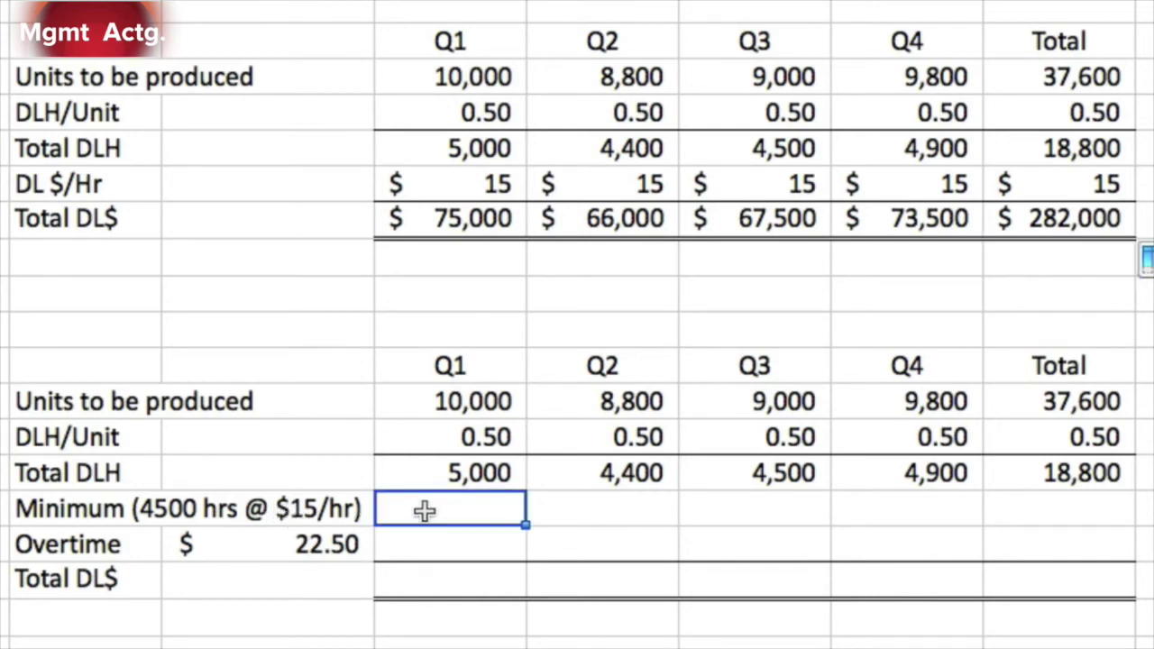
{"action": "type", "text": "=45"}
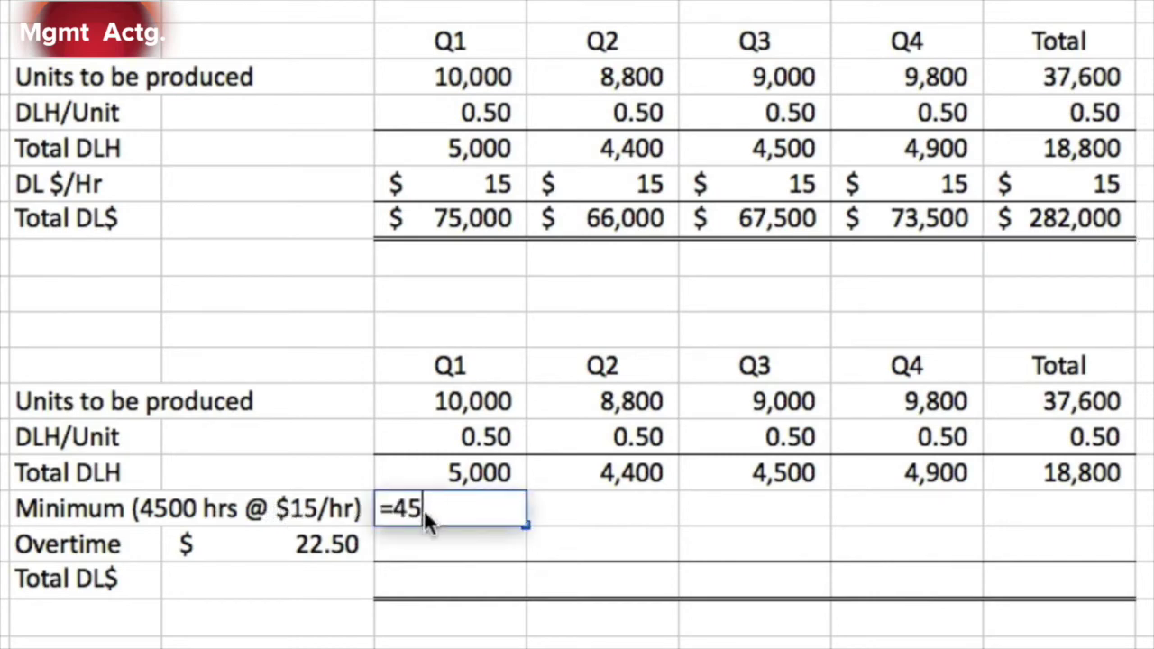
{"action": "type", "text": "00*15"}
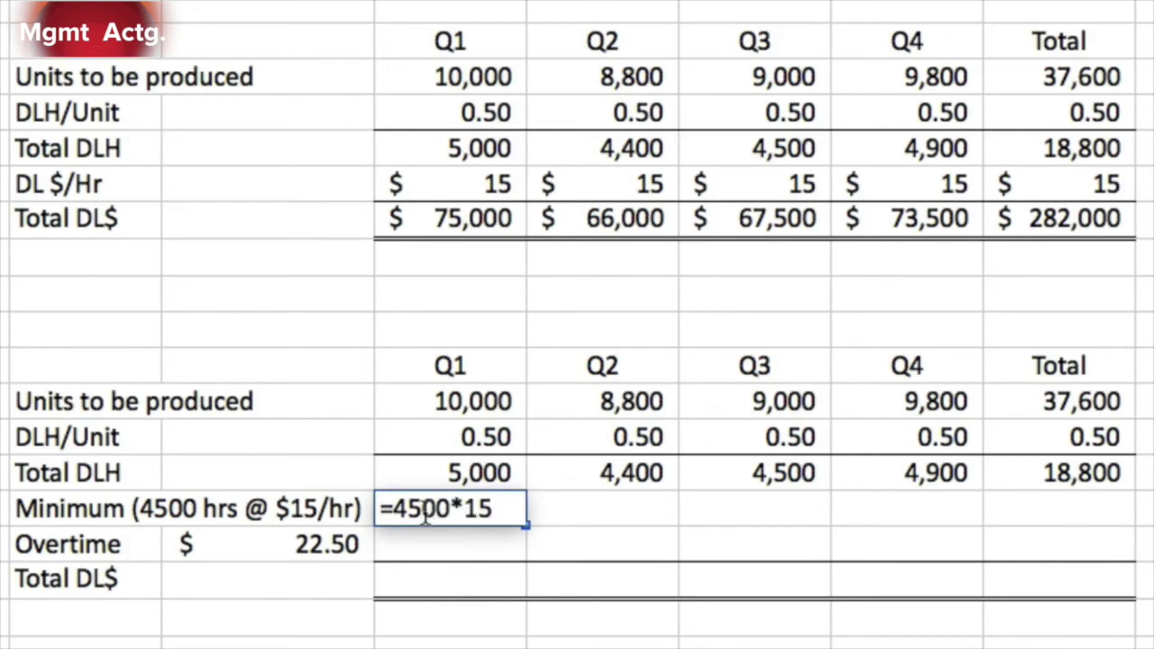
{"action": "key", "text": "Return"}
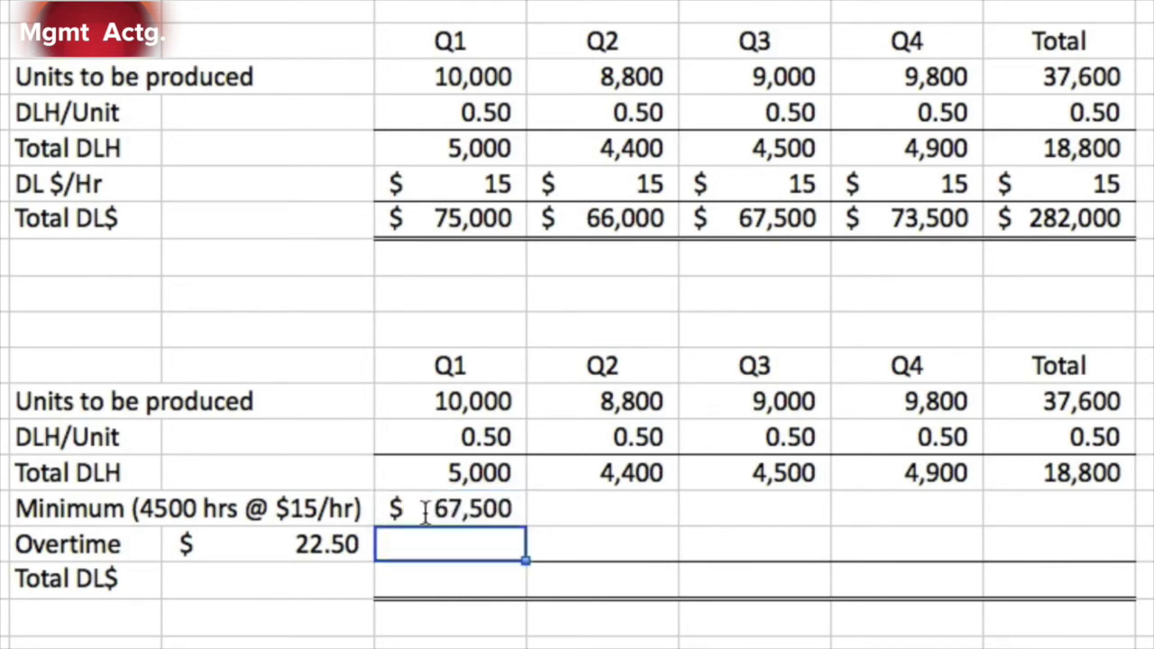
Fill the Q1 minimum labor cost across through Q4 in the lower table, and enter the Q1 overtime cost as =500*22.5
{"action": "left_click", "coordinate": [425, 511]}
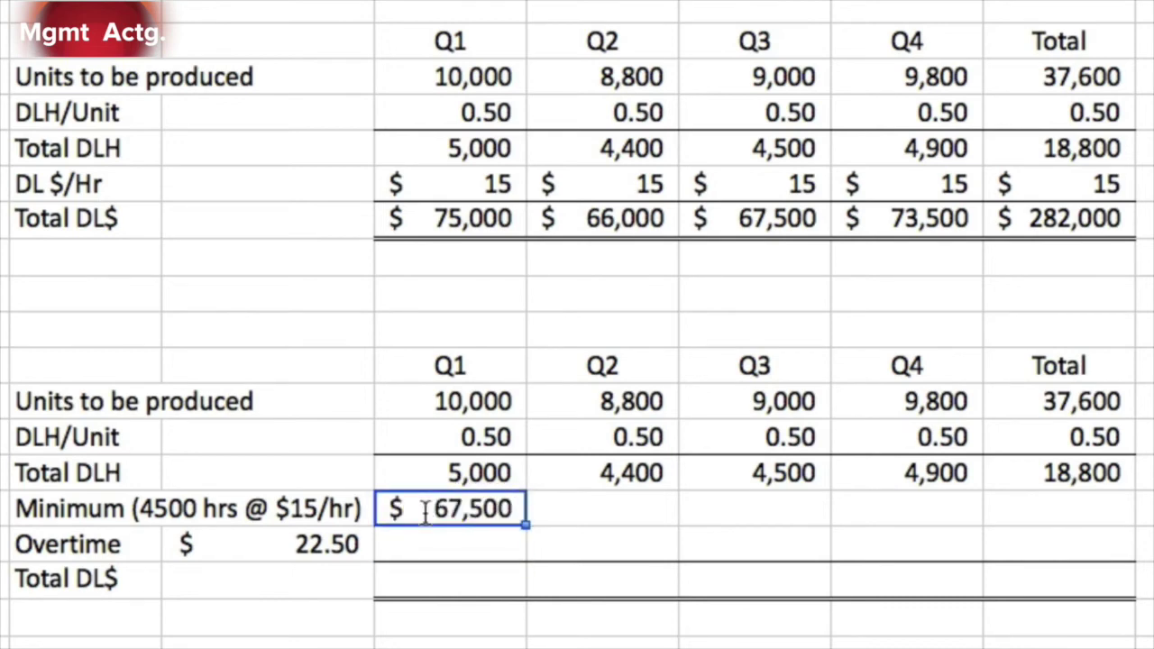
{"action": "left_click_drag", "start_coordinate": [523, 526], "coordinate": [947, 520]}
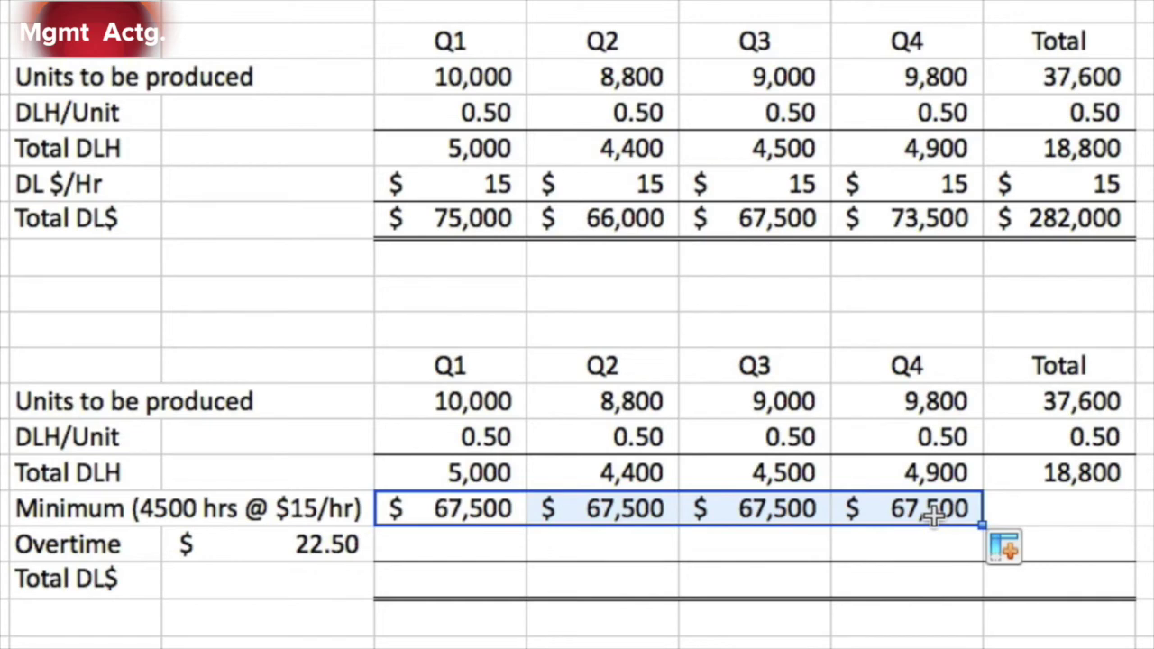
{"action": "left_click", "coordinate": [498, 548]}
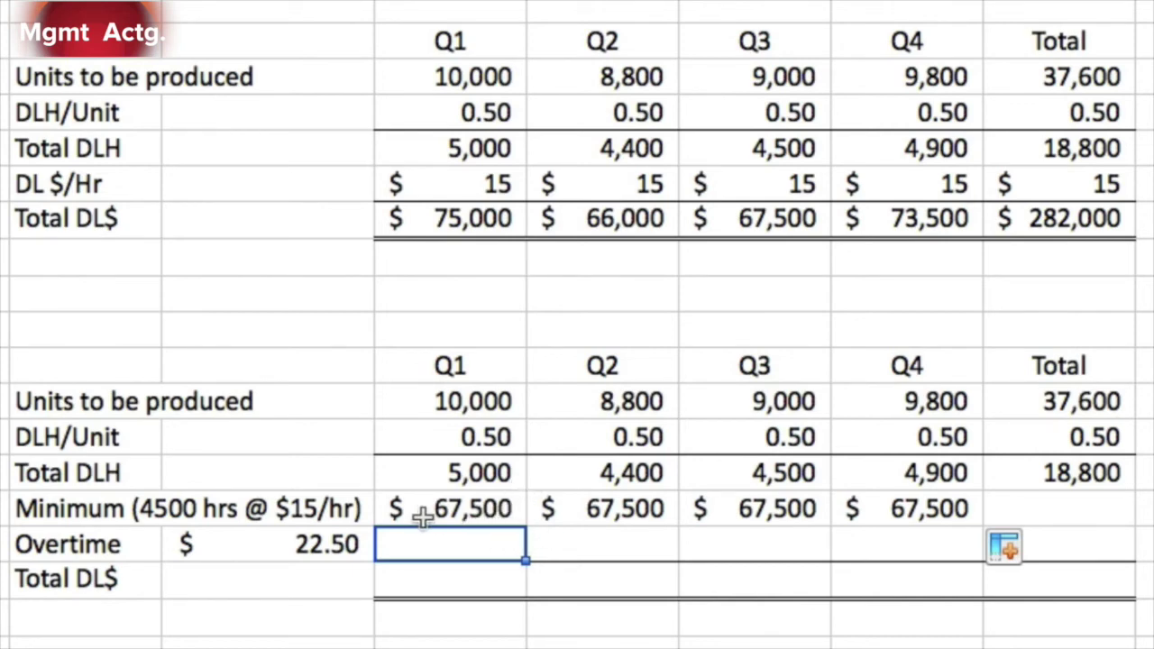
{"action": "type", "text": "="}
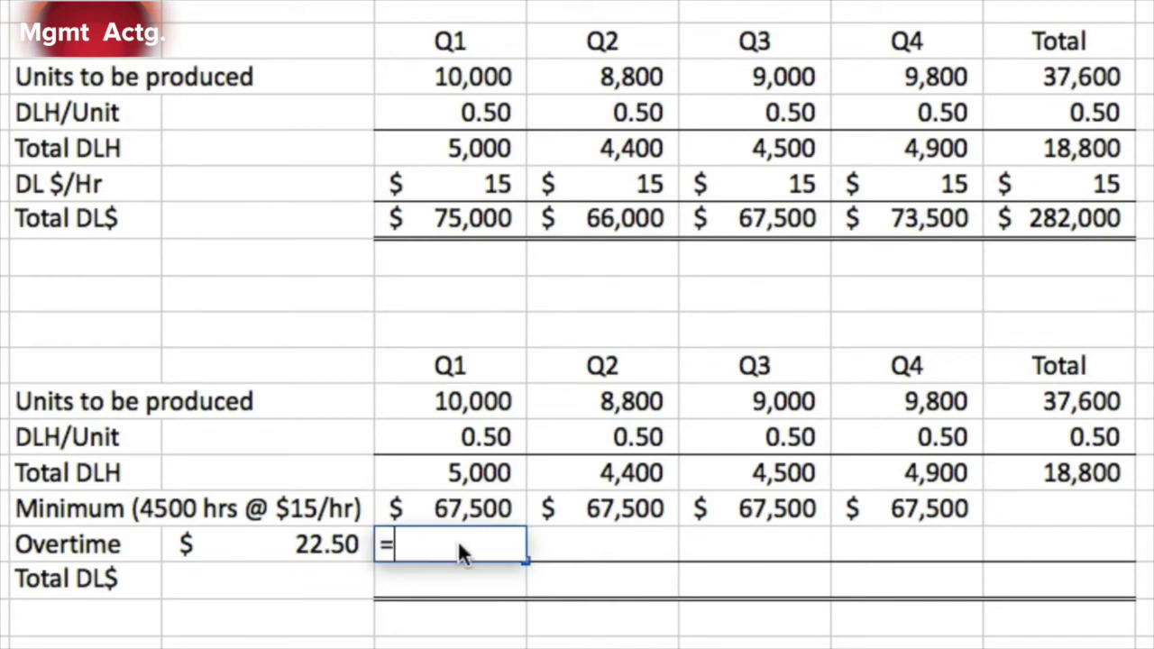
{"action": "type", "text": "500"}
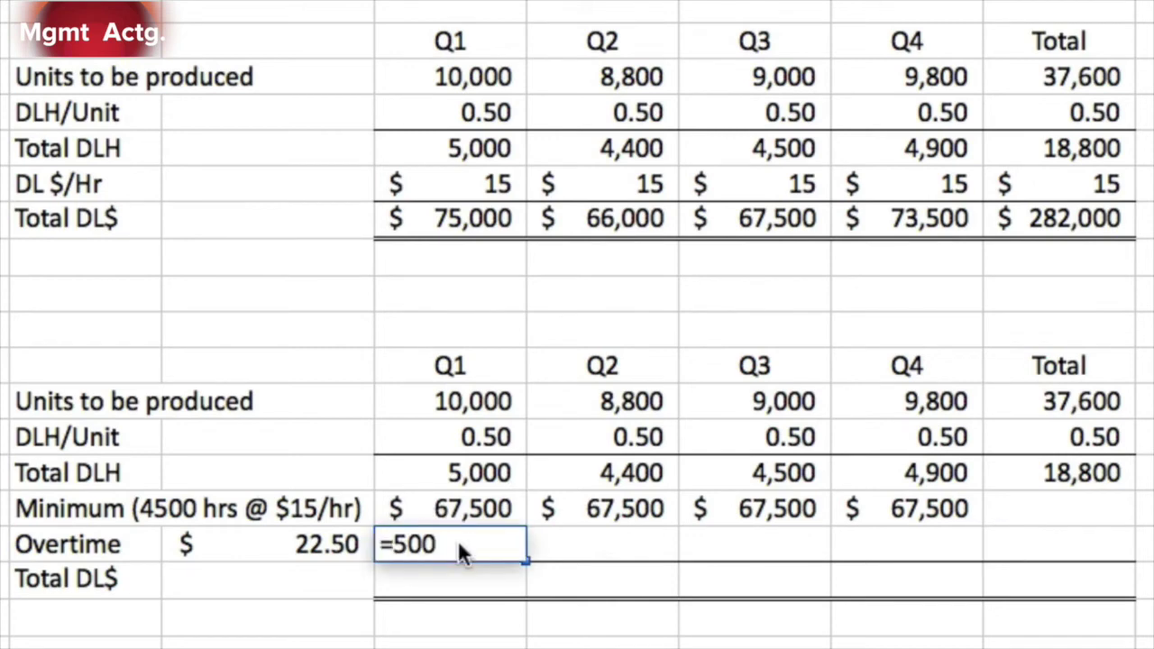
{"action": "type", "text": "*"}
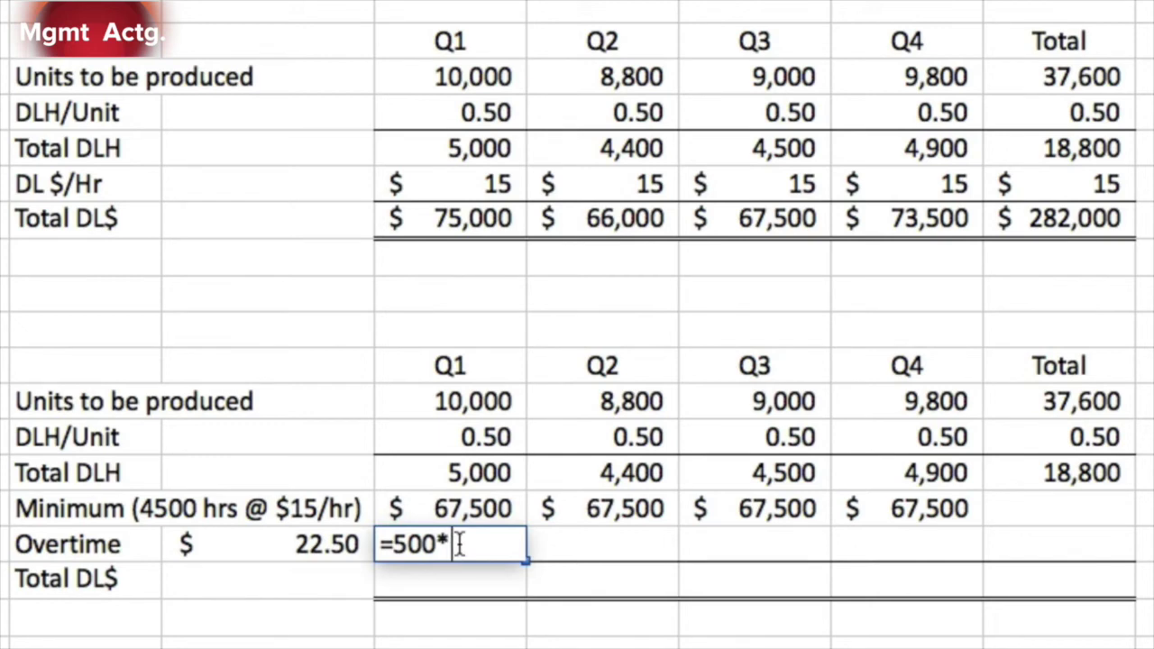
{"action": "type", "text": "22.5"}
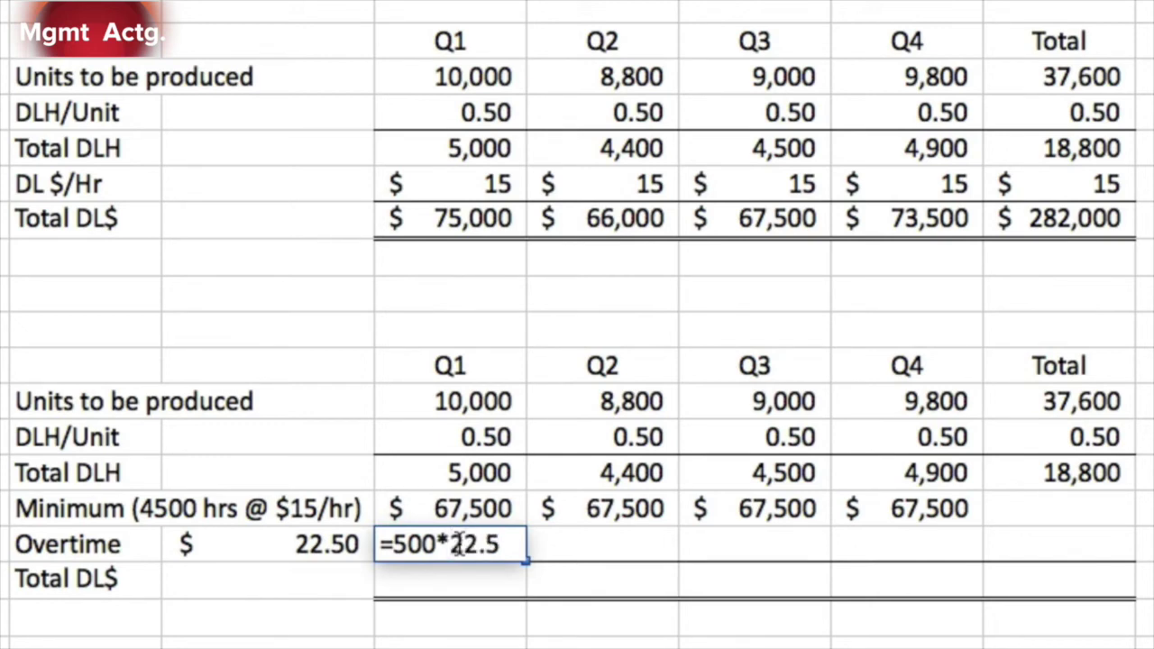
{"action": "key", "text": "Return"}
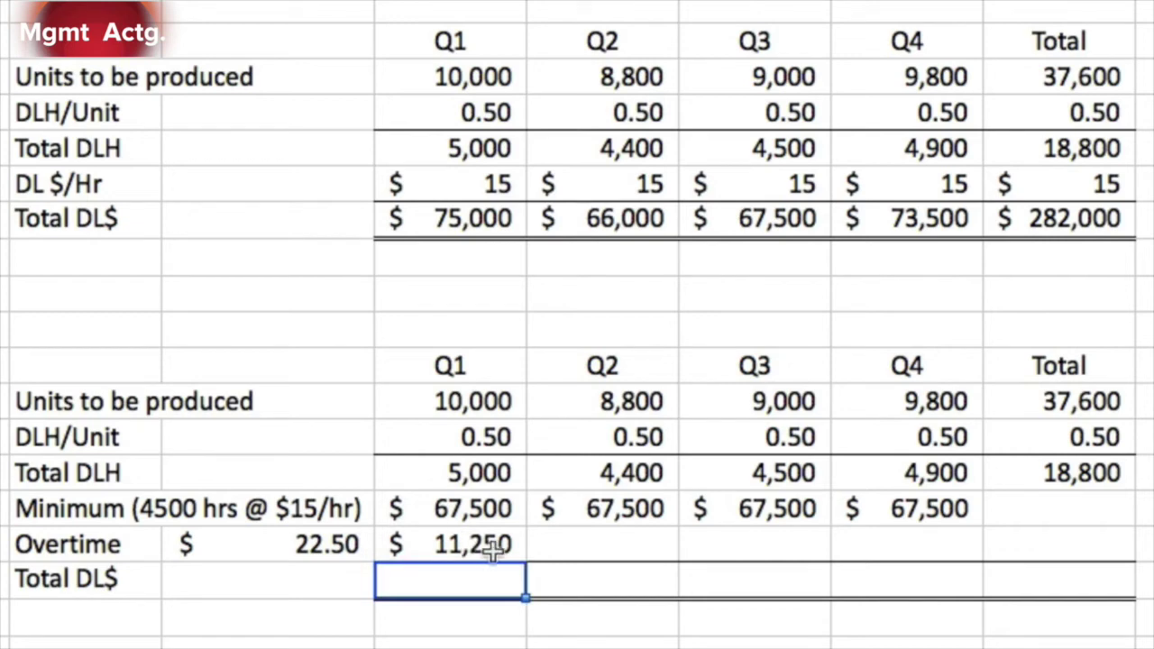
Leave the Q2 and Q3 overtime blank and enter the Q4 overtime cost in the lower table as =400*22.5
{"action": "left_click", "coordinate": [630, 552]}
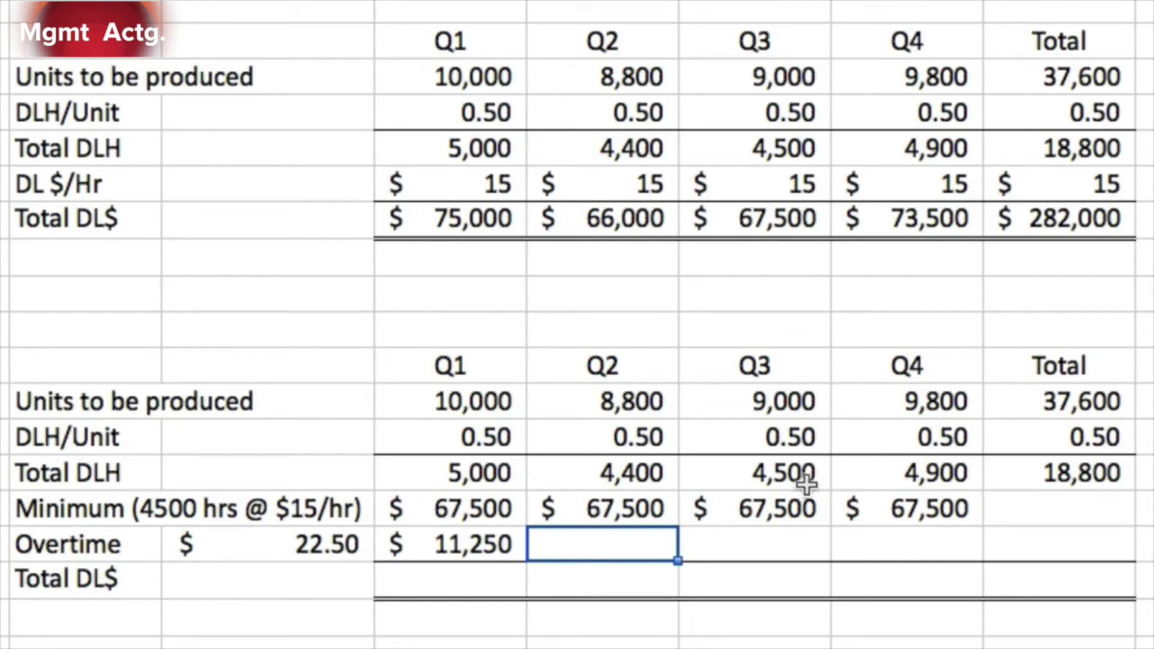
{"action": "left_click", "coordinate": [801, 537]}
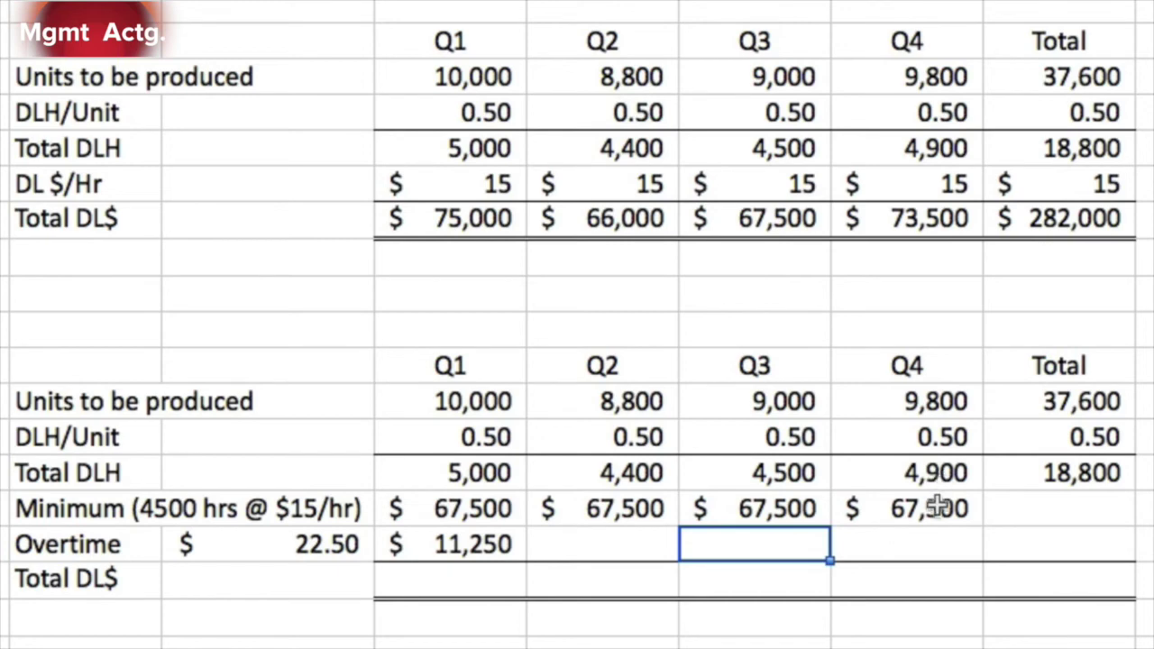
{"action": "left_click", "coordinate": [928, 536]}
{"action": "type", "text": "=400"}
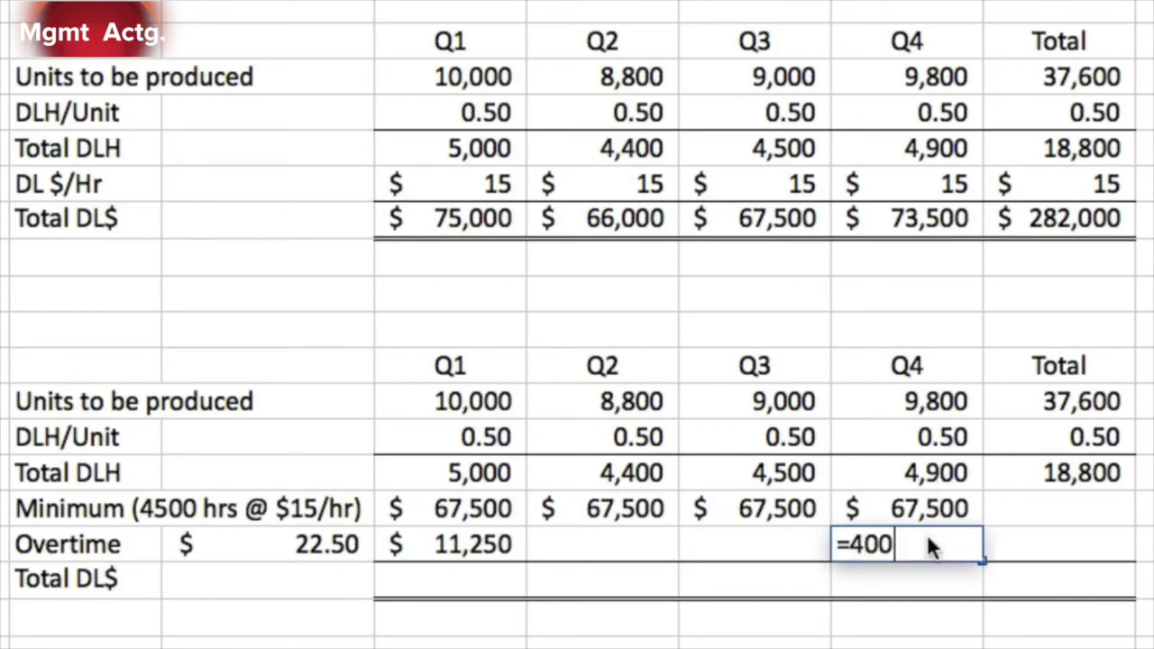
{"action": "type", "text": "*22.5"}
{"action": "key", "text": "Return"}
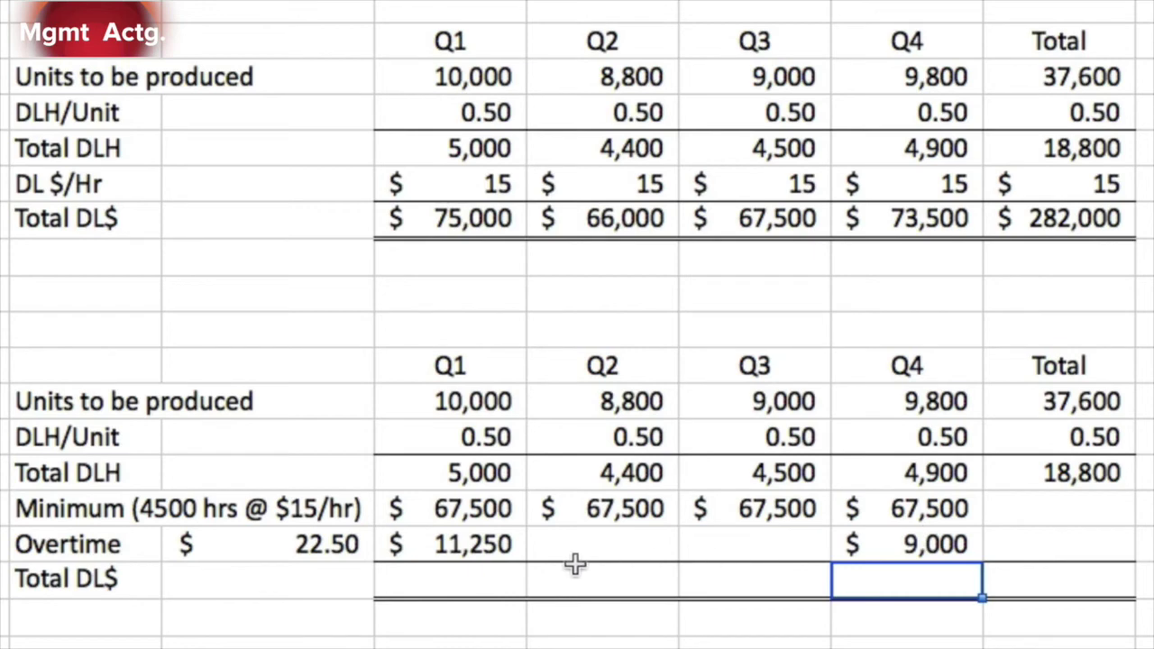
Calculate Q1 Total DL$ in the lower table as minimum plus overtime (=H21+H22) and fill it across through Q4
{"action": "left_click", "coordinate": [498, 567]}
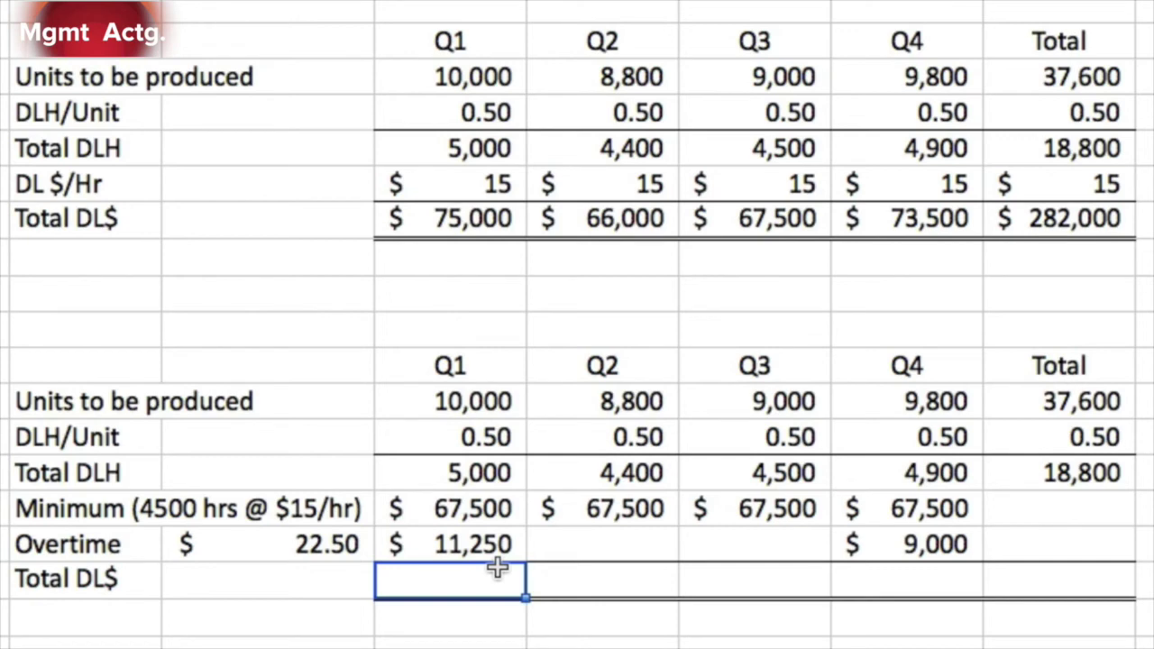
{"action": "type", "text": "="}
{"action": "left_click", "coordinate": [493, 511]}
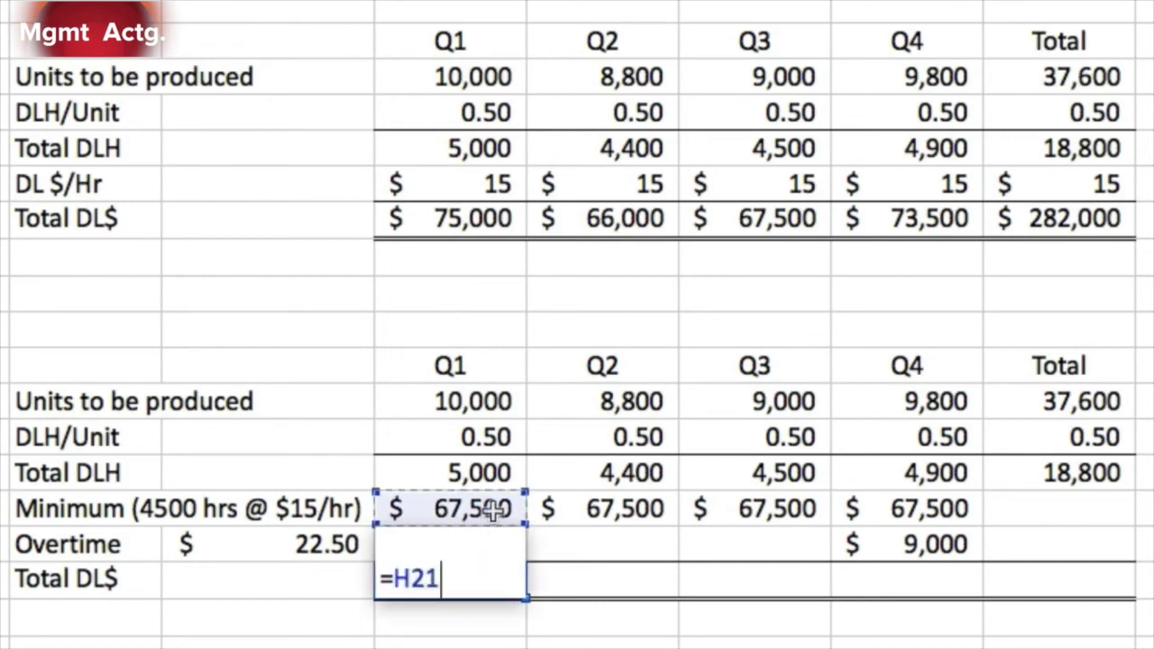
{"action": "type", "text": "+H22"}
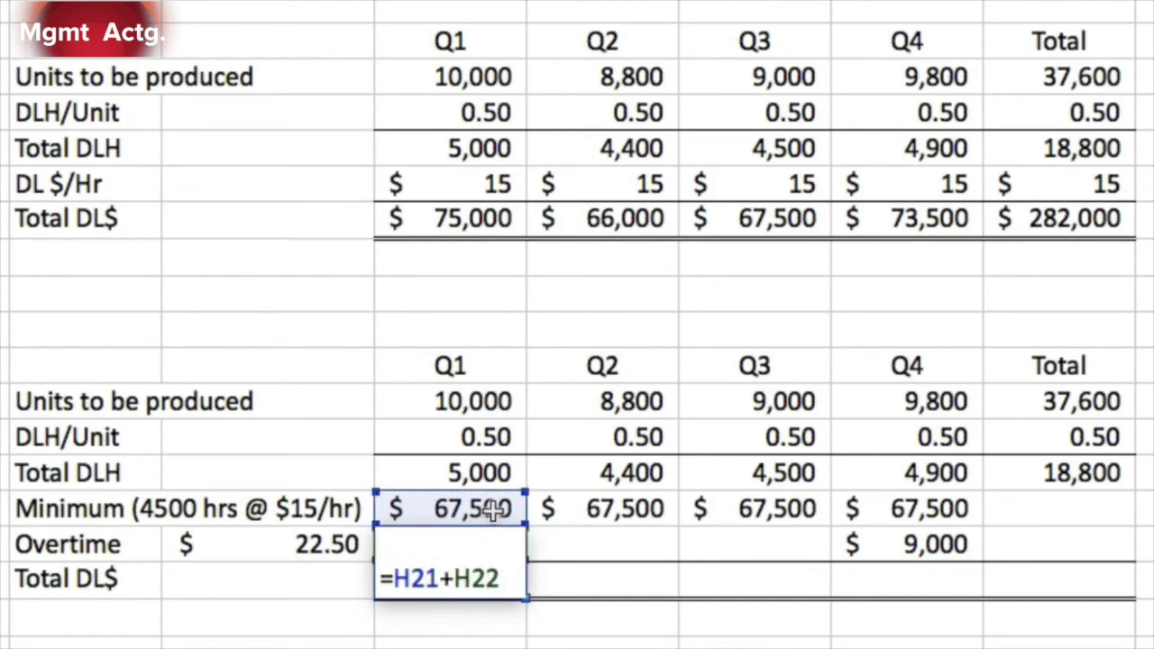
{"action": "key", "text": "Return"}
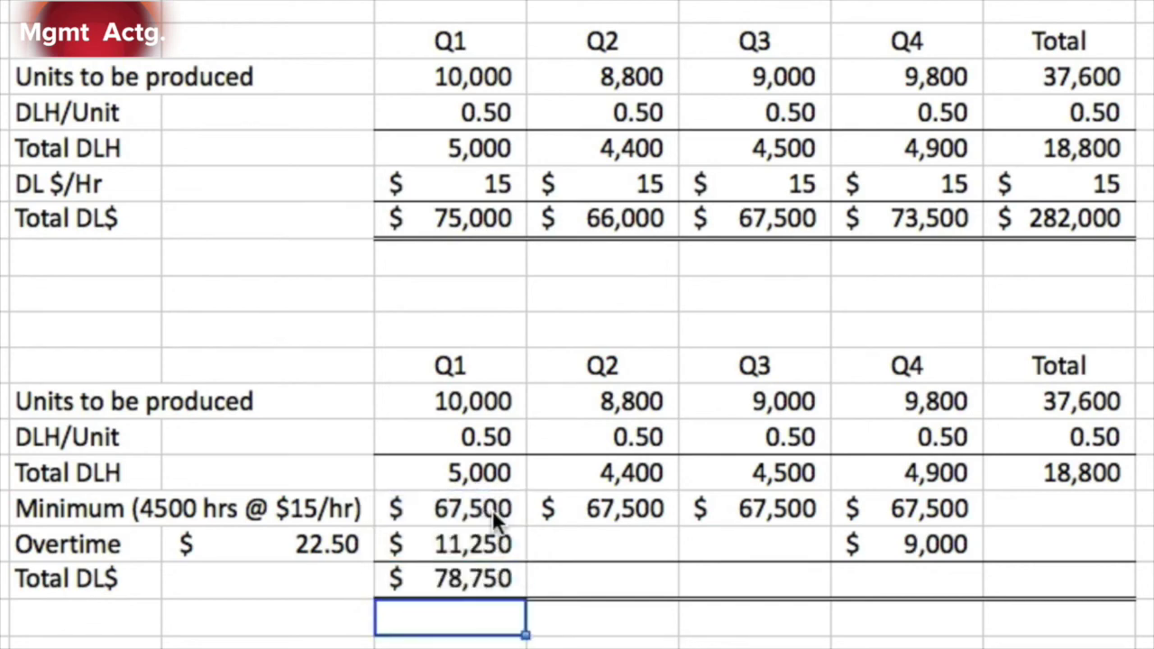
{"action": "left_click", "coordinate": [484, 578]}
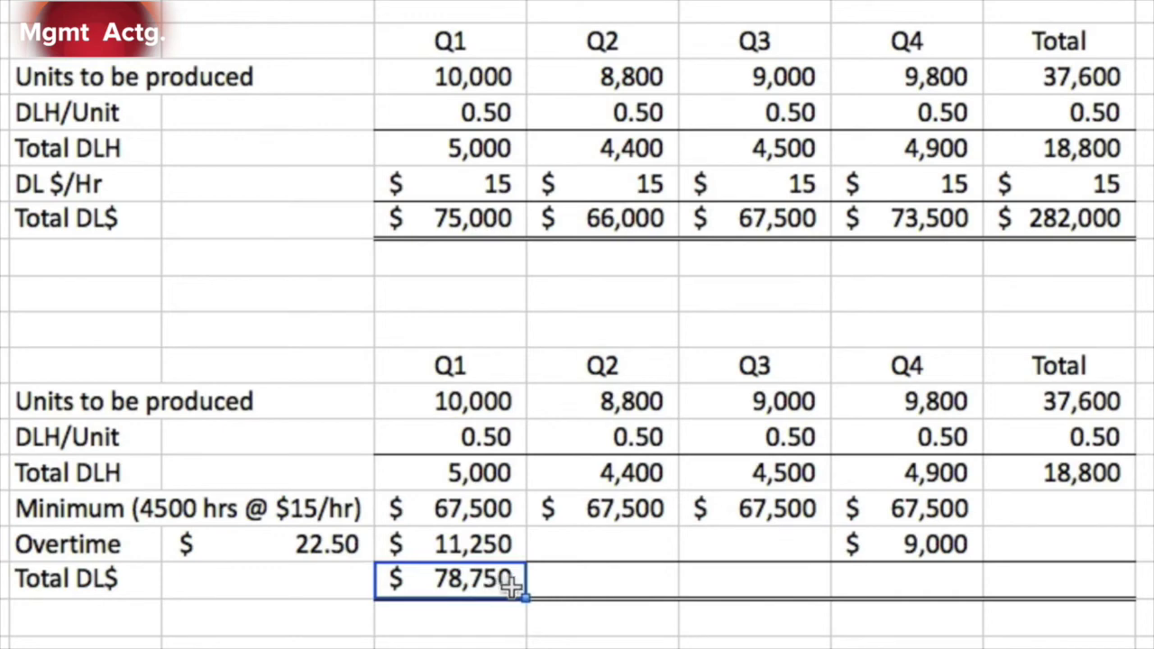
{"action": "left_click_drag", "start_coordinate": [524, 595], "coordinate": [907, 596]}
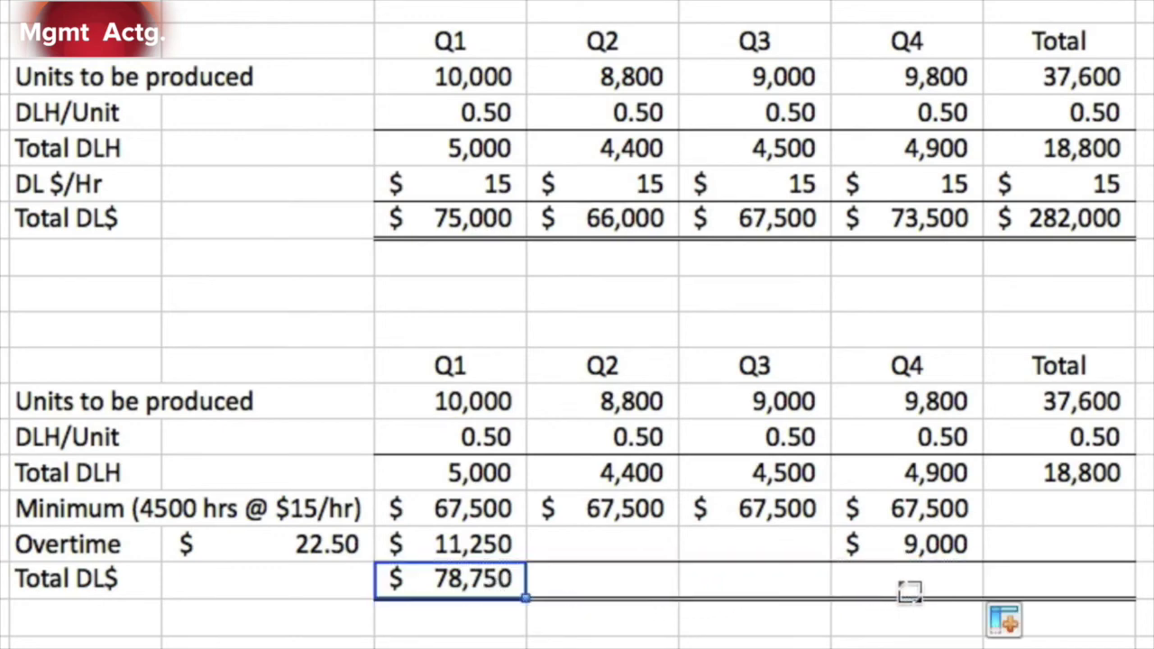
Sum the Q1 to Q4 minimum labor costs in the lower table's Total column and fill the sum down to the Overtime row
{"action": "left_click", "coordinate": [1109, 520]}
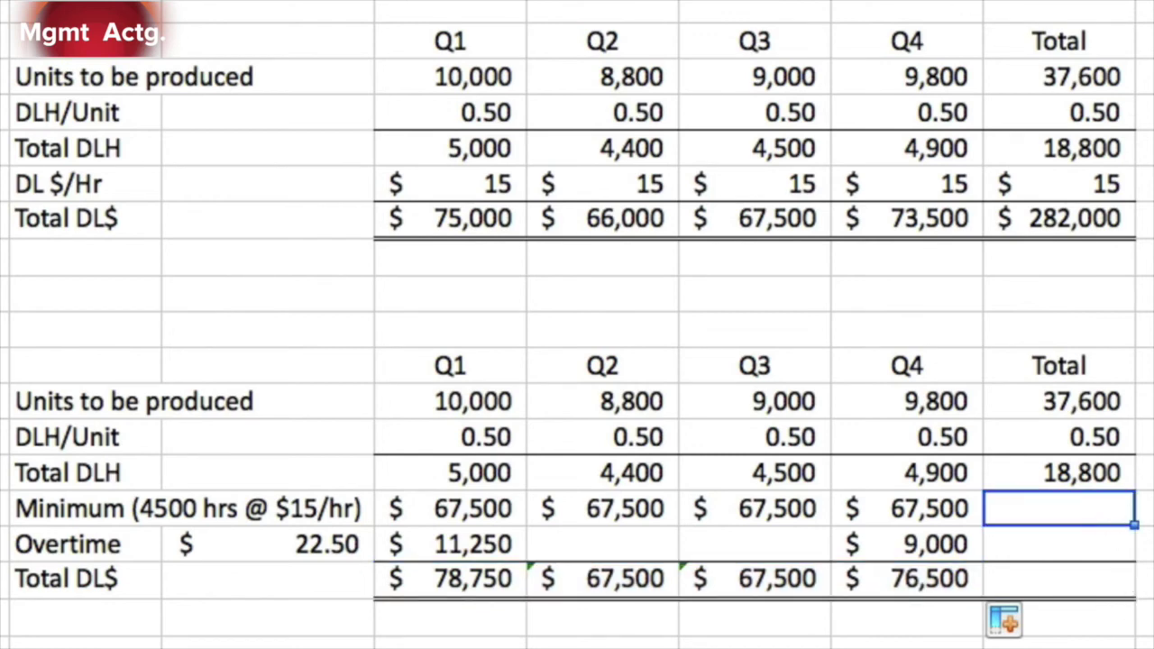
{"action": "key", "text": "super+shift+t"}
{"action": "left_click_drag", "start_coordinate": [897, 507], "coordinate": [498, 510]}
{"action": "key", "text": "Return"}
{"action": "left_click", "coordinate": [1085, 506]}
{"action": "left_click_drag", "start_coordinate": [1132, 526], "coordinate": [1131, 545]}
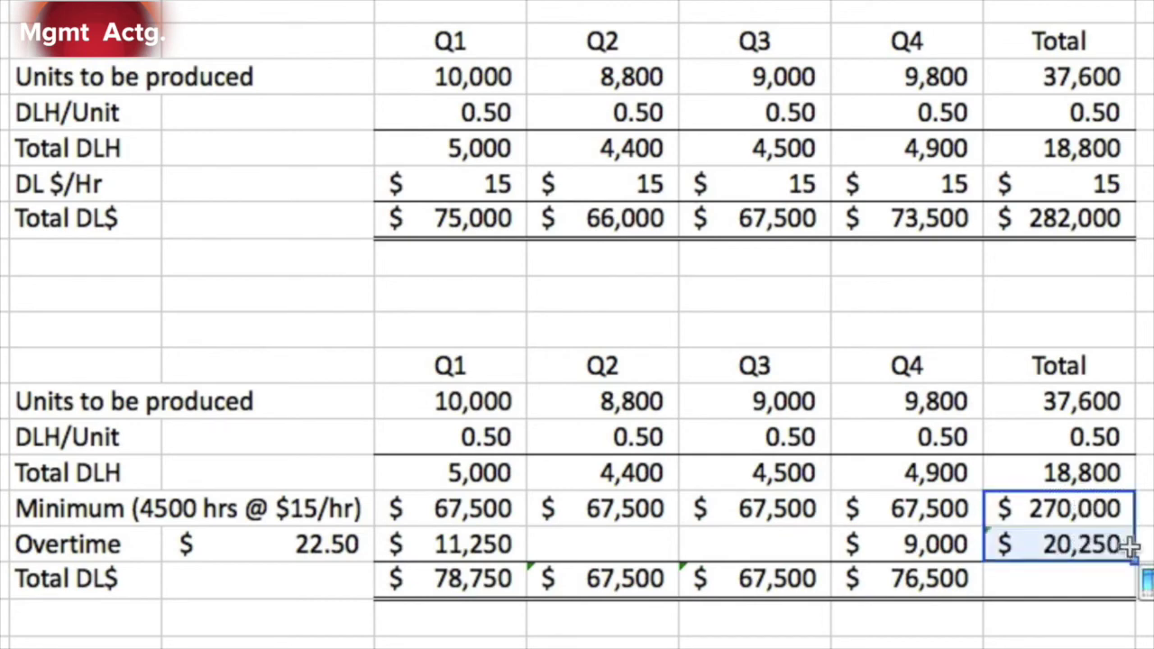
Fill the lower table's Q4 Total DL$ formula across into the Total column
{"action": "left_click", "coordinate": [1102, 590]}
{"action": "left_click", "coordinate": [972, 592]}
{"action": "left_click_drag", "start_coordinate": [981, 596], "coordinate": [1075, 597]}
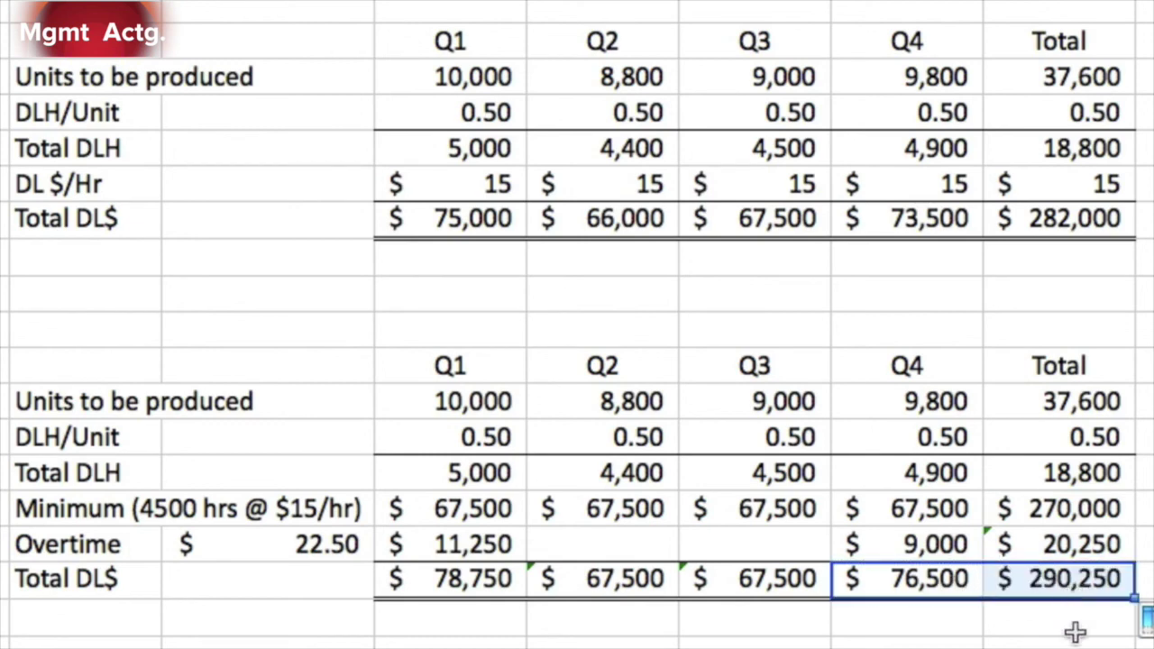
{"action": "left_click", "coordinate": [1075, 631]}
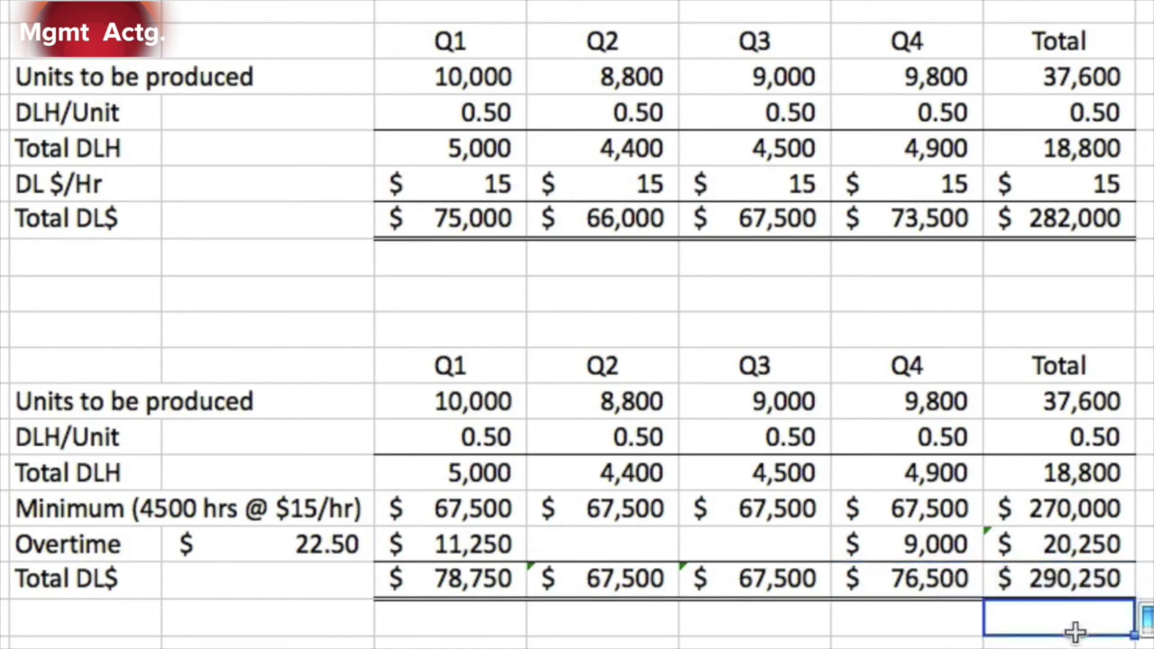